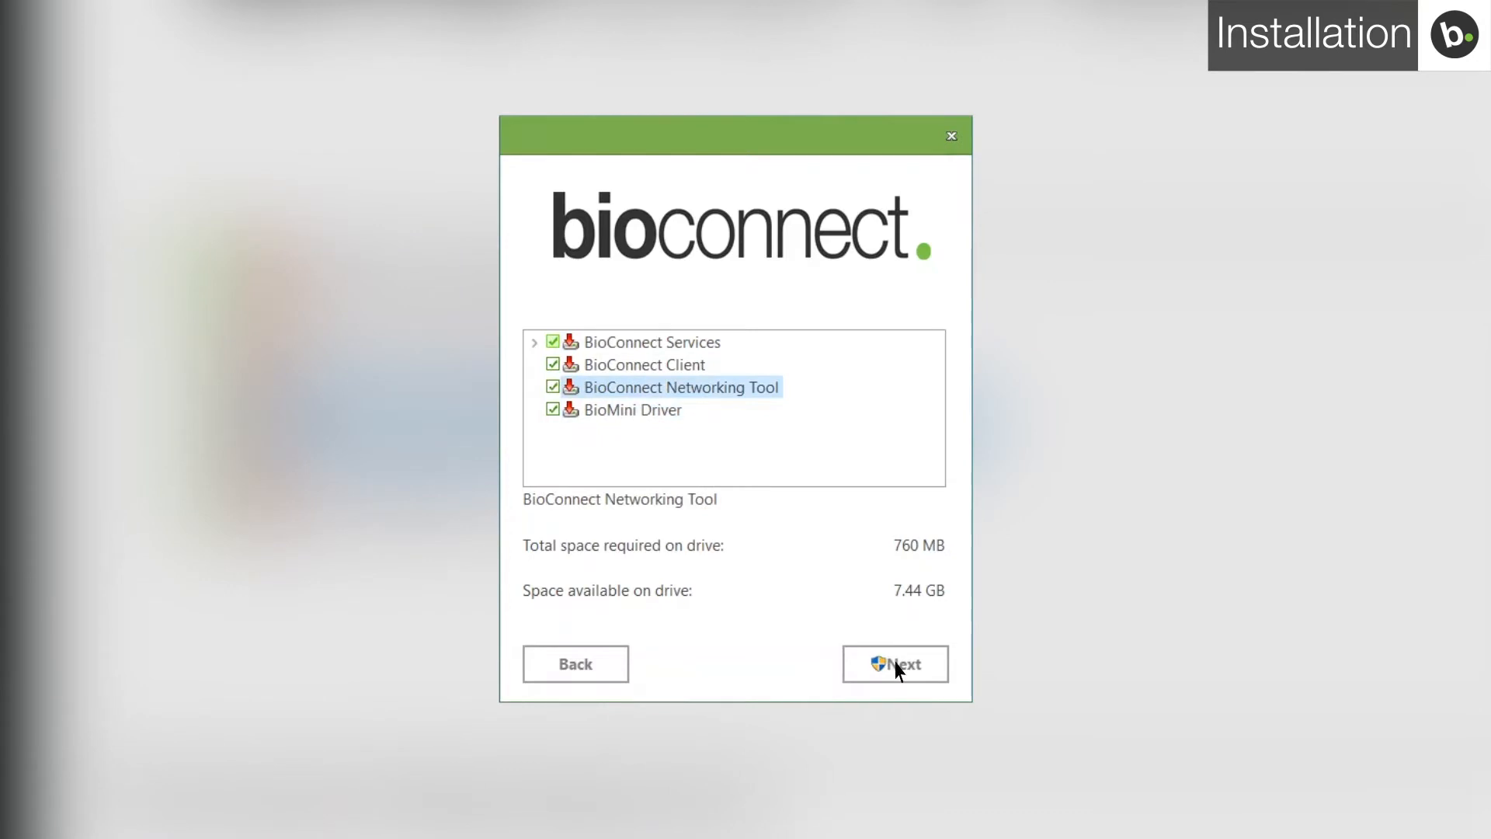
- Install the selected BioConnect components, then finish to launch the Setup Assistant
{"action": "left_click", "coordinate": [897, 668]}
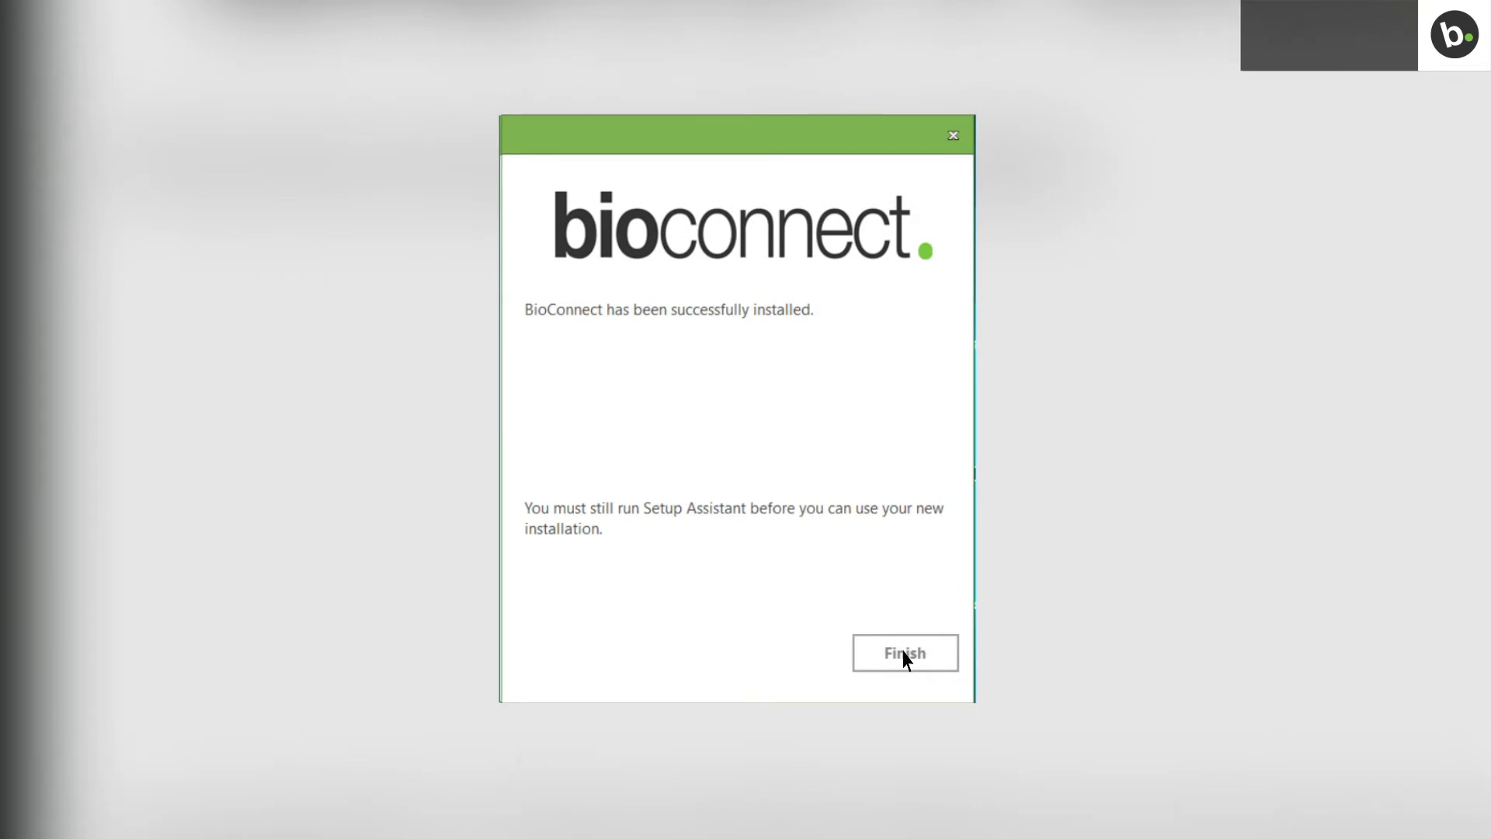
{"action": "left_click", "coordinate": [904, 657]}
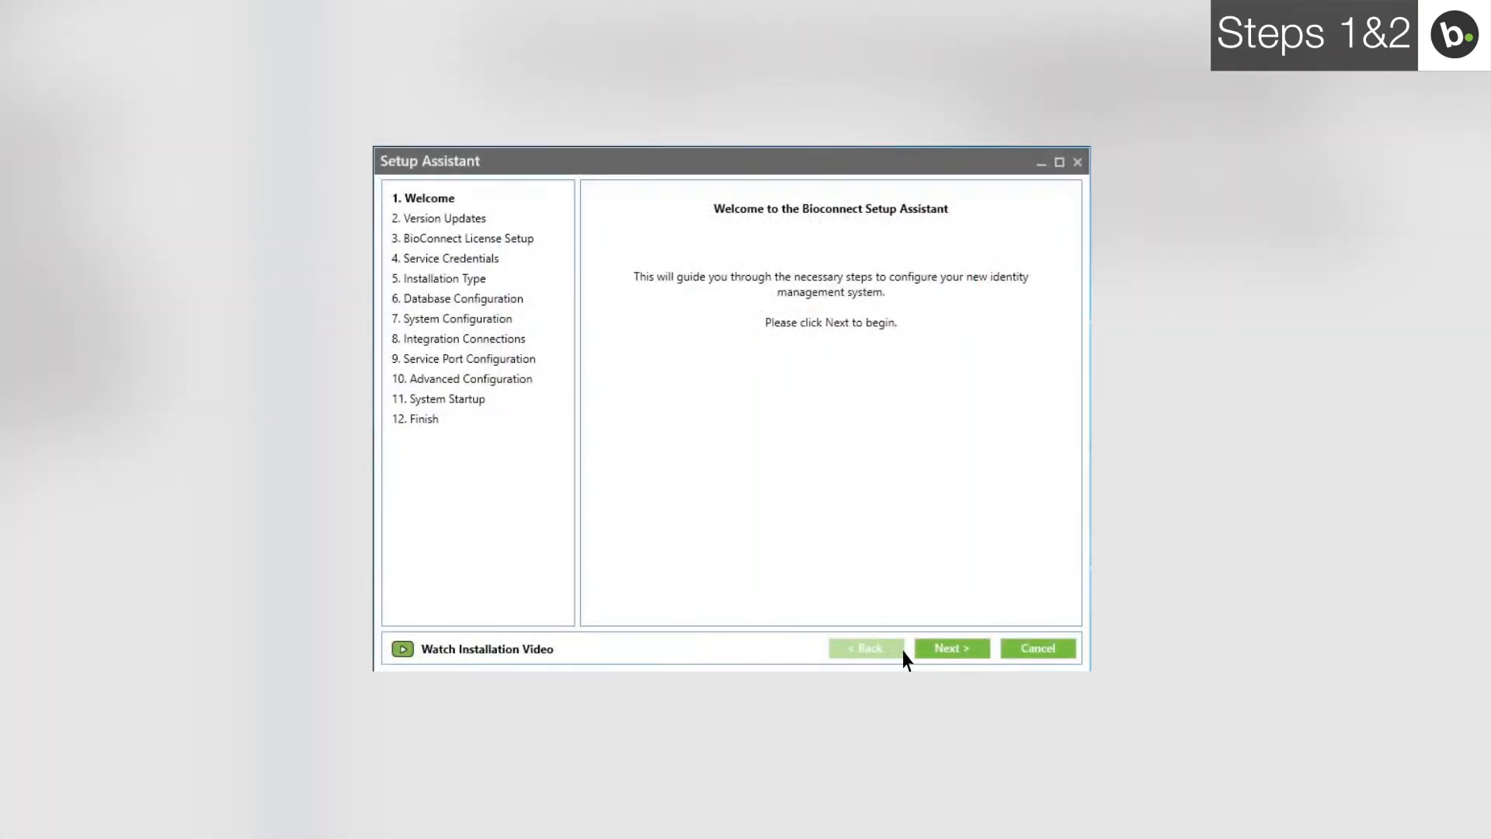
- Advance past the Welcome page and BioConnect 4.9 release notes to License Setup
{"action": "left_click", "coordinate": [952, 649]}
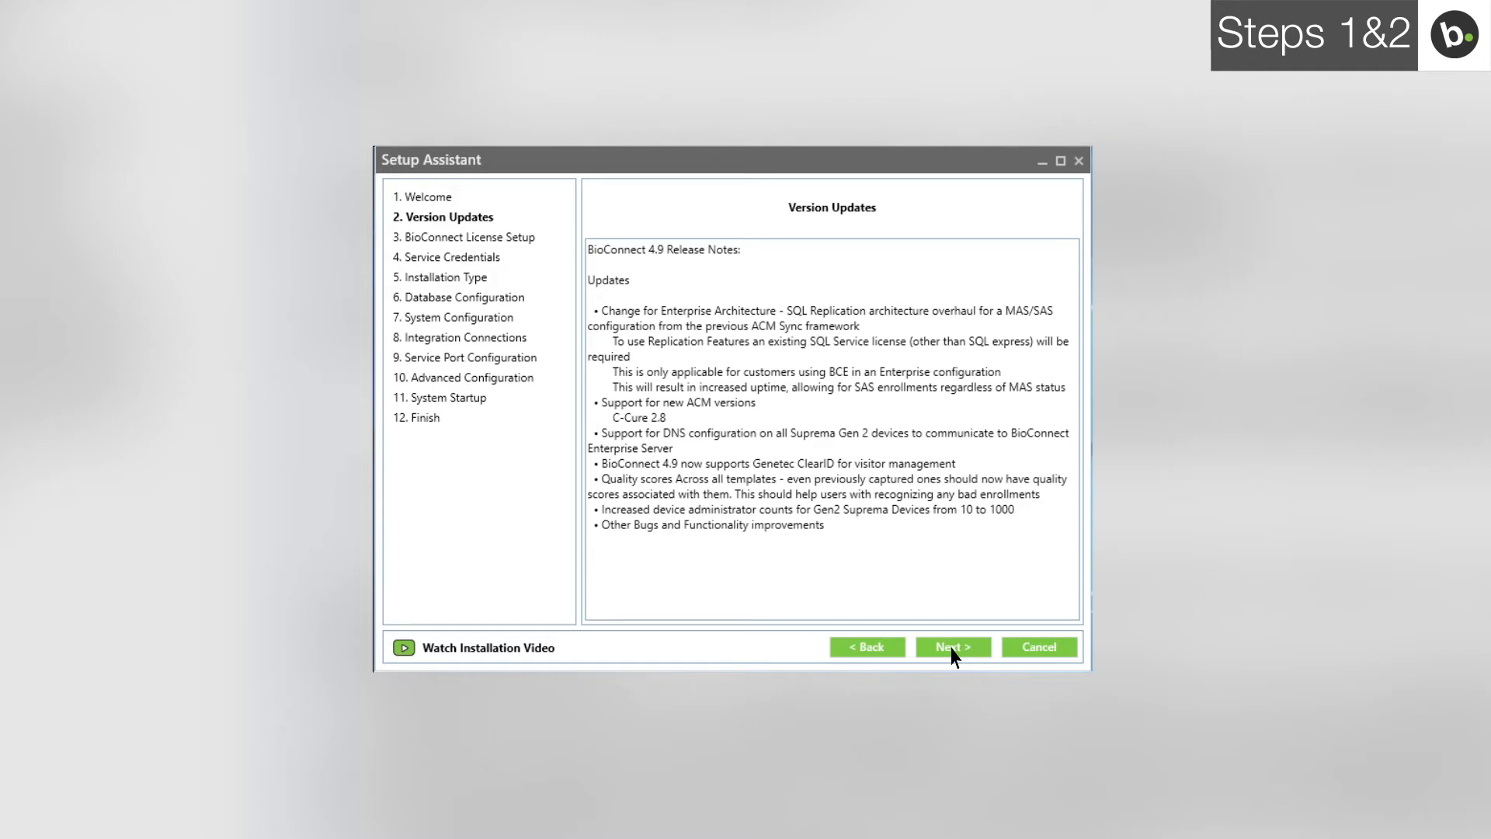
{"action": "left_click", "coordinate": [953, 649]}
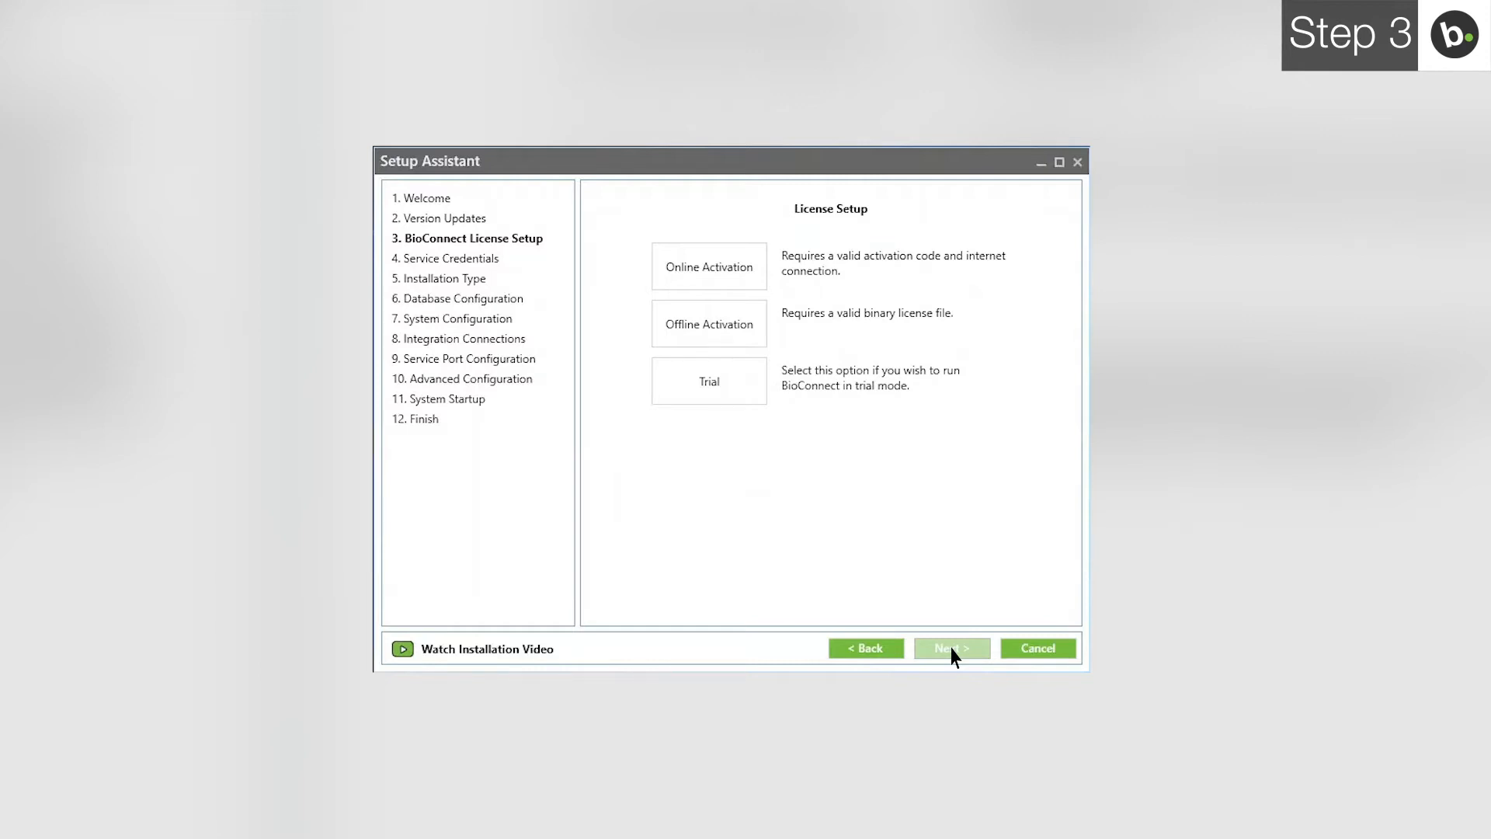
- Generate a one-device permanent Trial license and continue to Service Credentials
{"action": "left_click", "coordinate": [711, 383]}
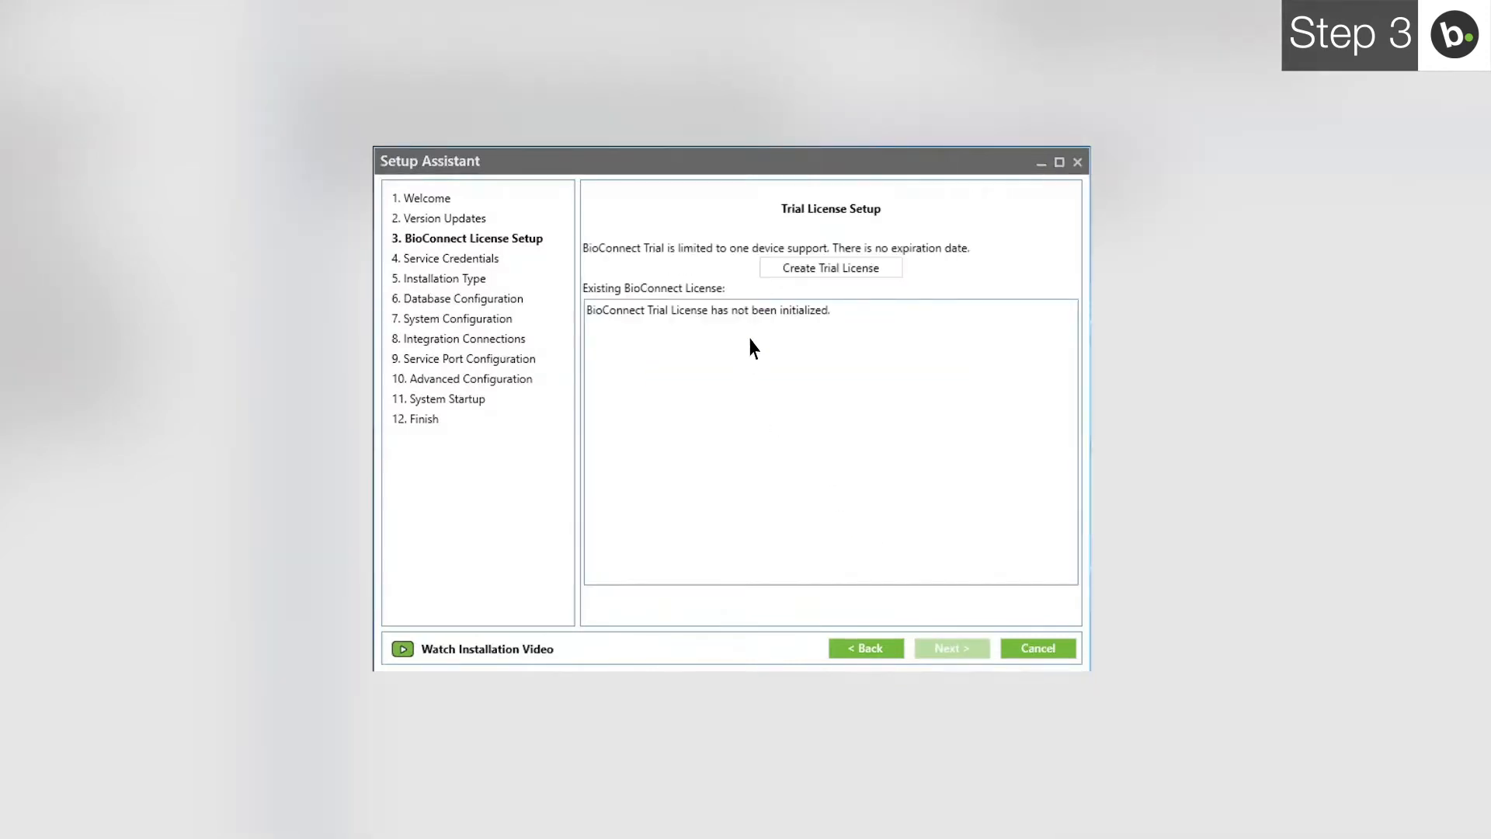
{"action": "left_click", "coordinate": [780, 272]}
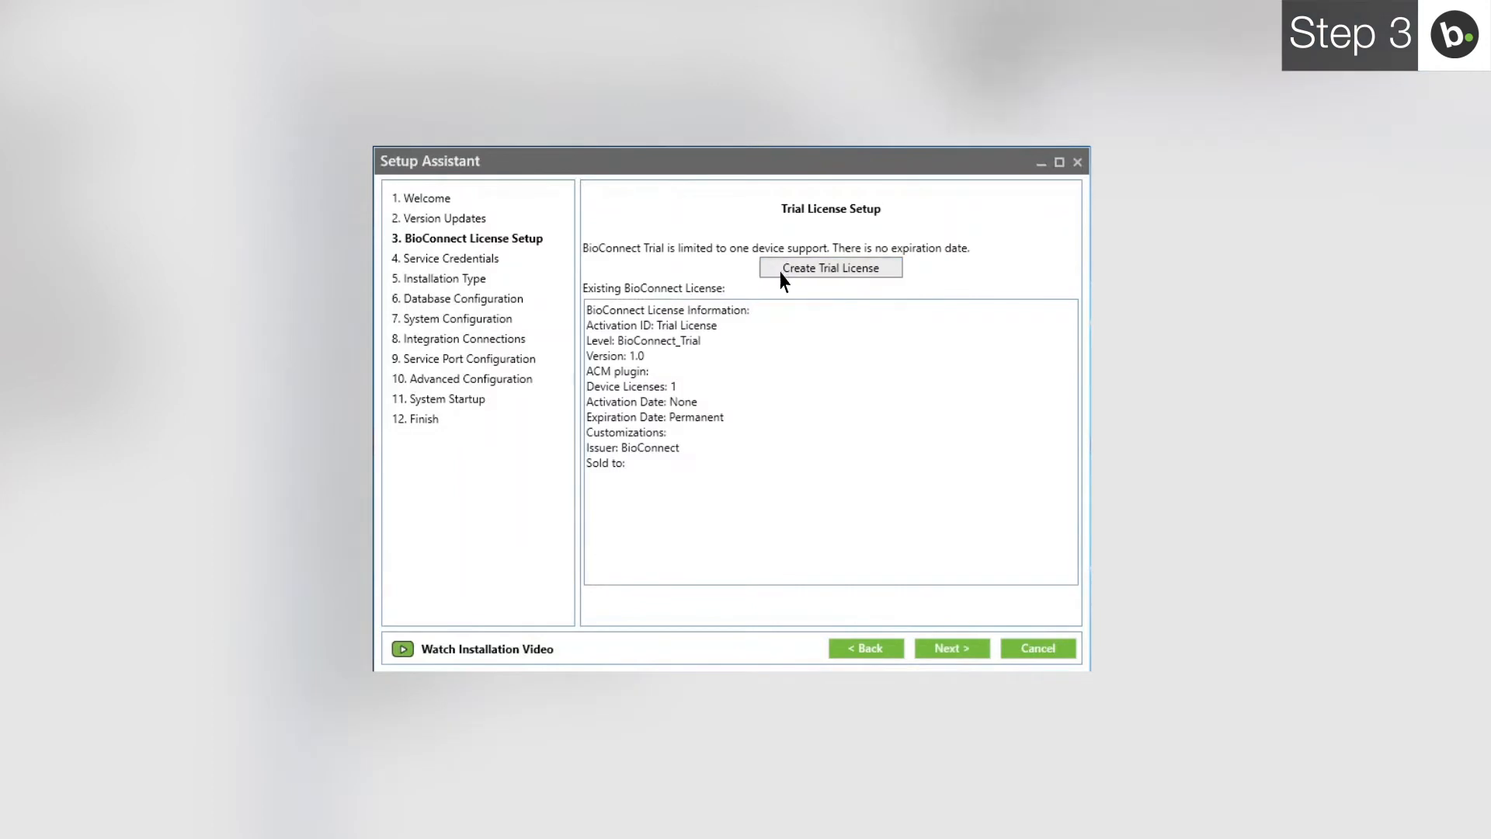
{"action": "left_click", "coordinate": [953, 649]}
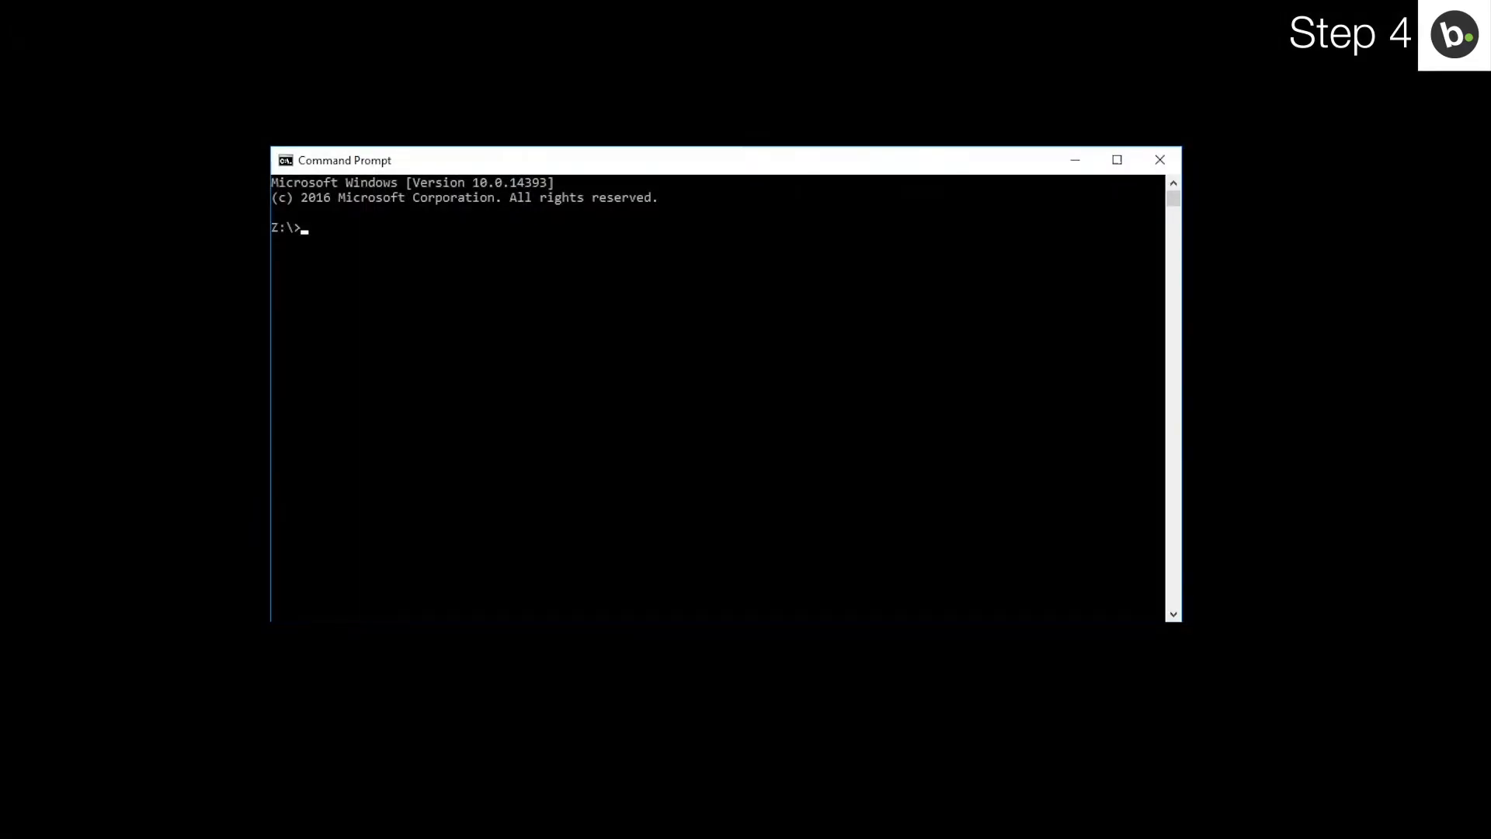
- Run whoami in Command Prompt to show the current domain and username
{"action": "type", "text": "whoami"}
{"action": "key", "text": "Return"}
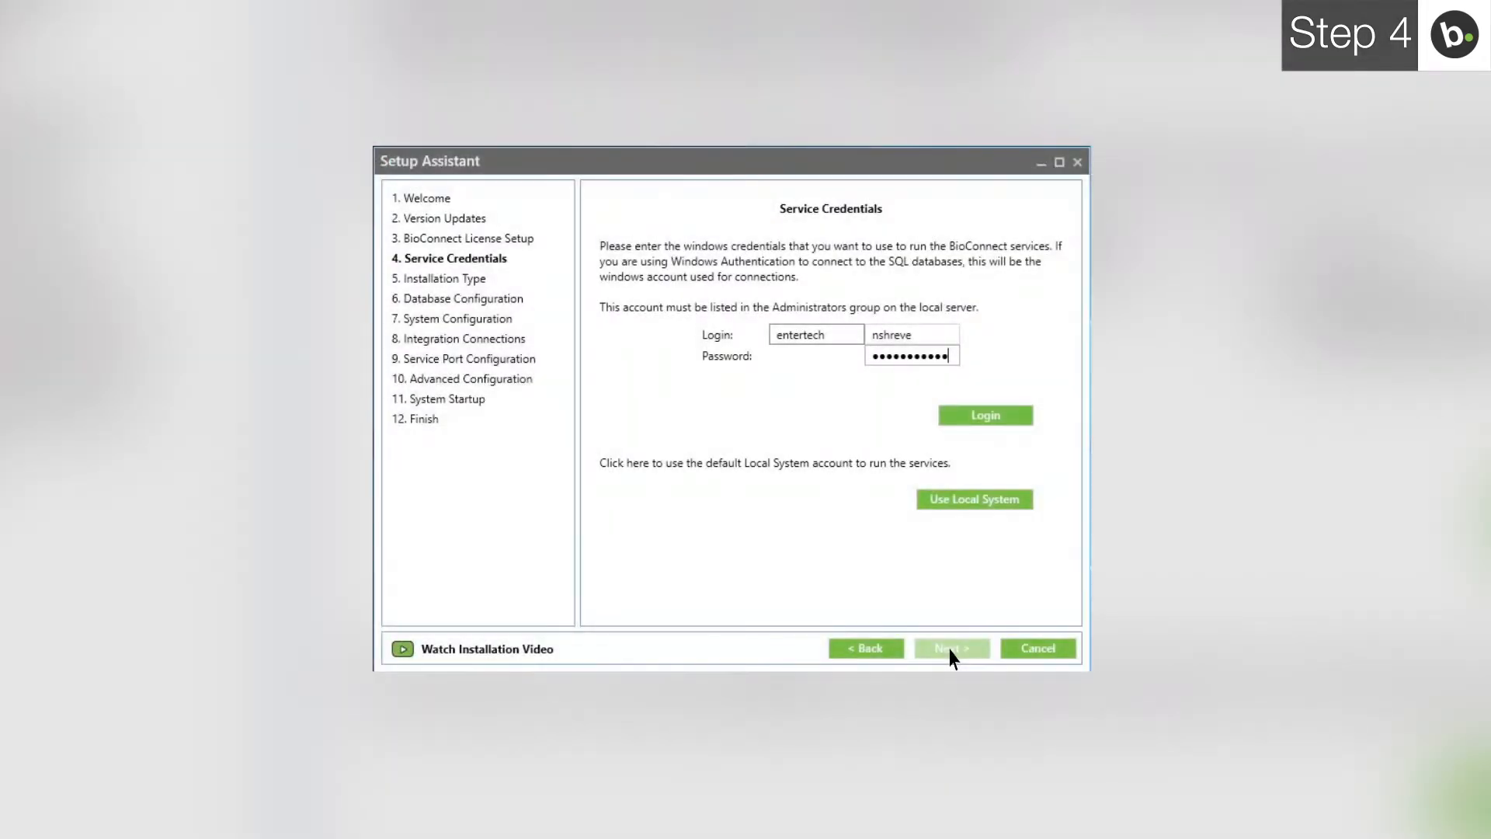
- Log in with the entered Windows account, acknowledge confirmation, and continue to Installation Type
{"action": "left_click", "coordinate": [976, 425]}
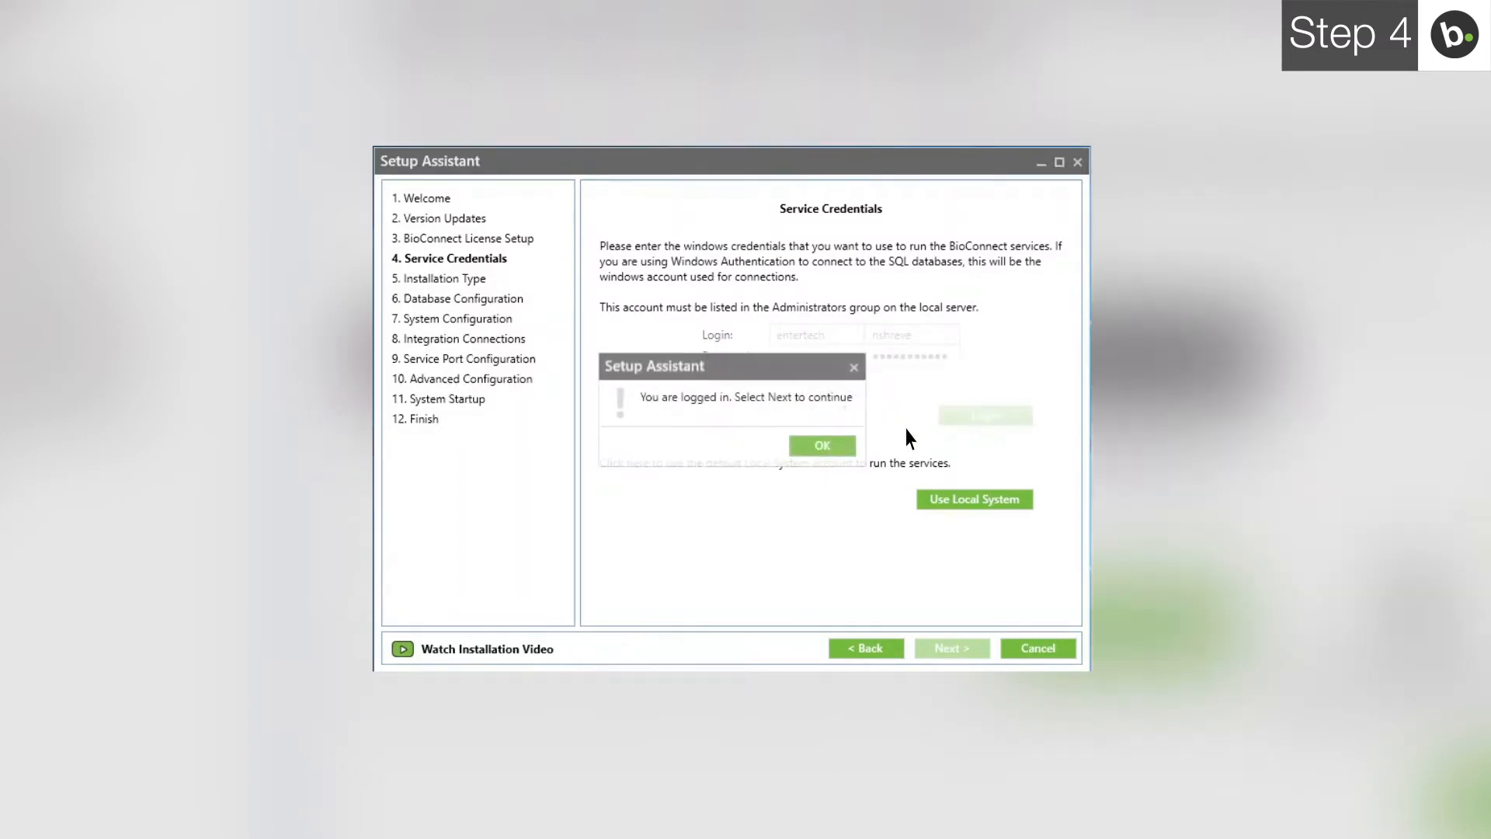
{"action": "left_click", "coordinate": [825, 447]}
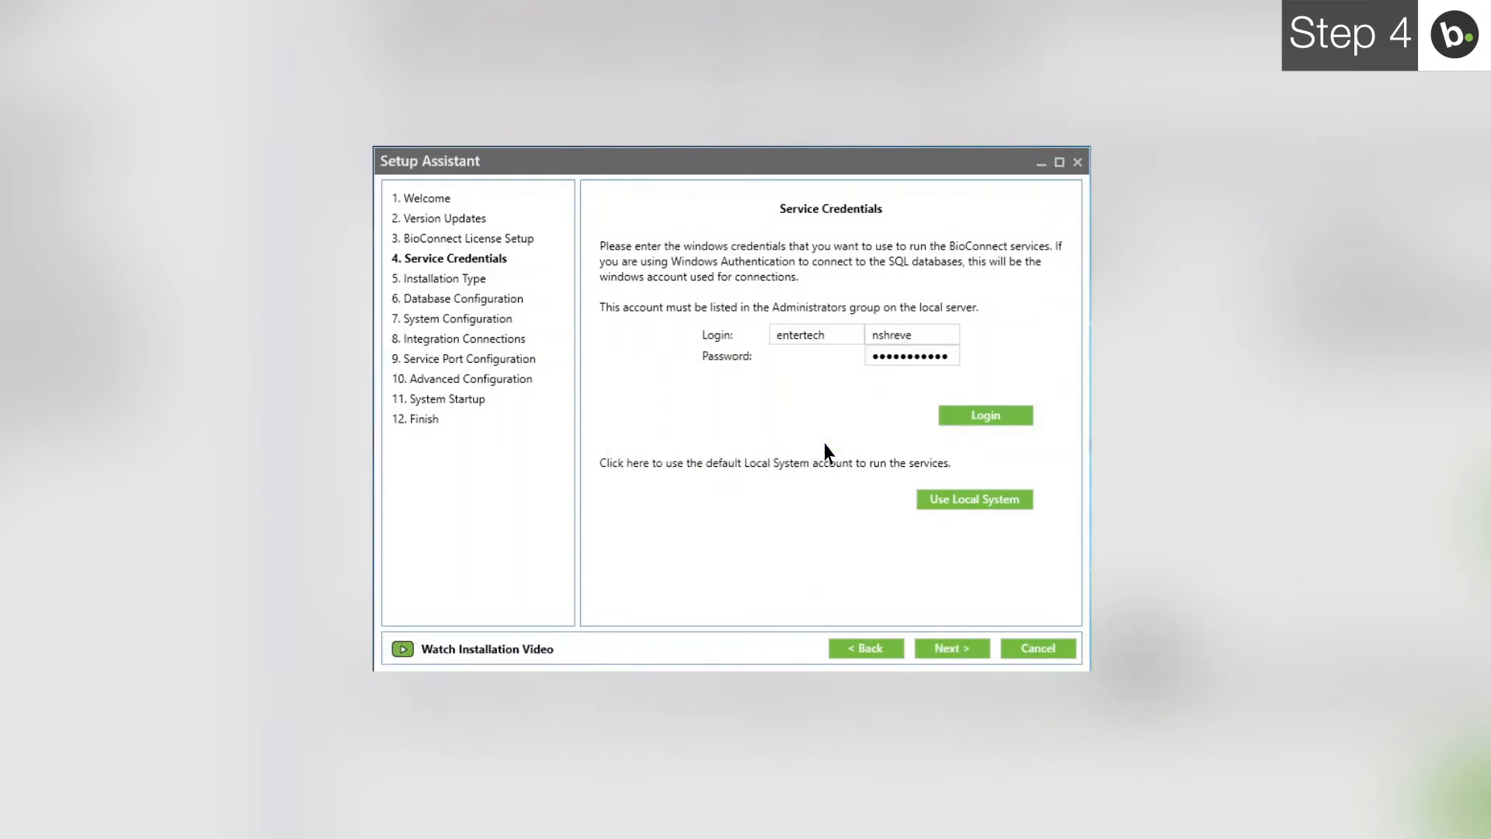
{"action": "left_click", "coordinate": [953, 649]}
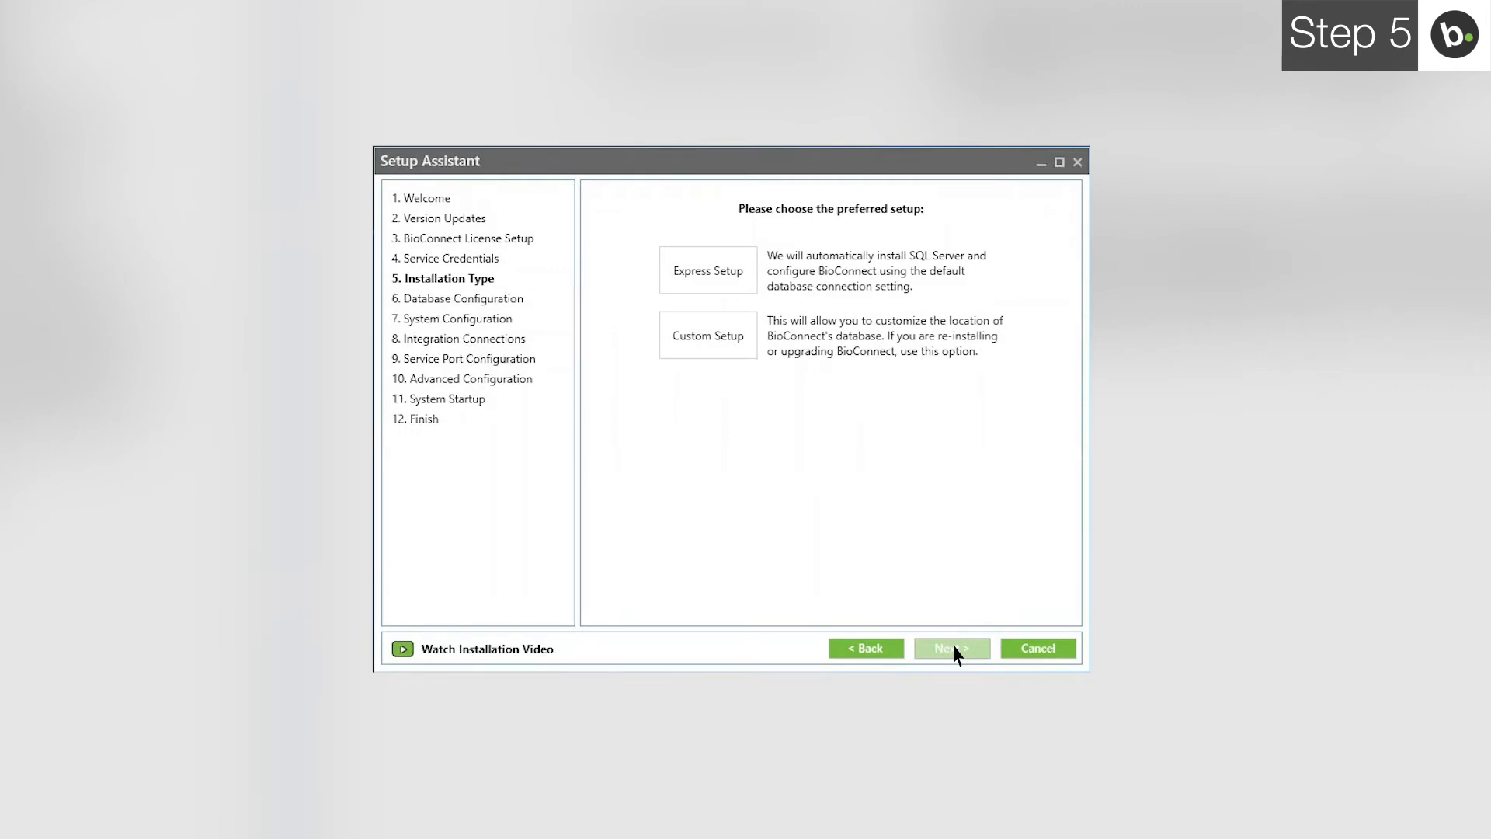
- Select Custom Setup on the Installation Type page
{"action": "left_click", "coordinate": [708, 340]}
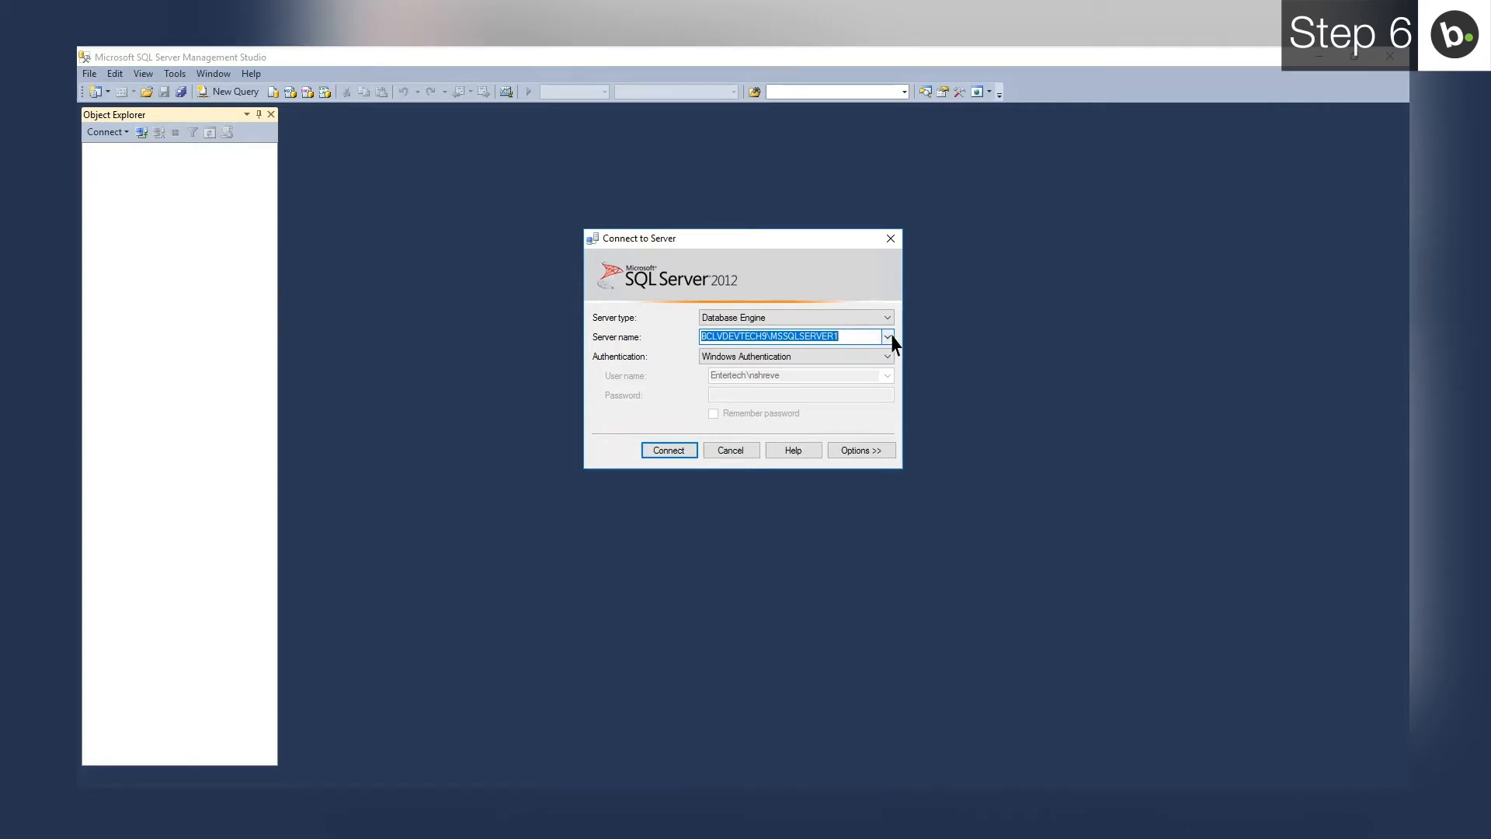
- Connect SQL Server Management Studio to BCLVDEVTECH9\BIOCONNECT and open the server's Properties
{"action": "left_click", "coordinate": [890, 339]}
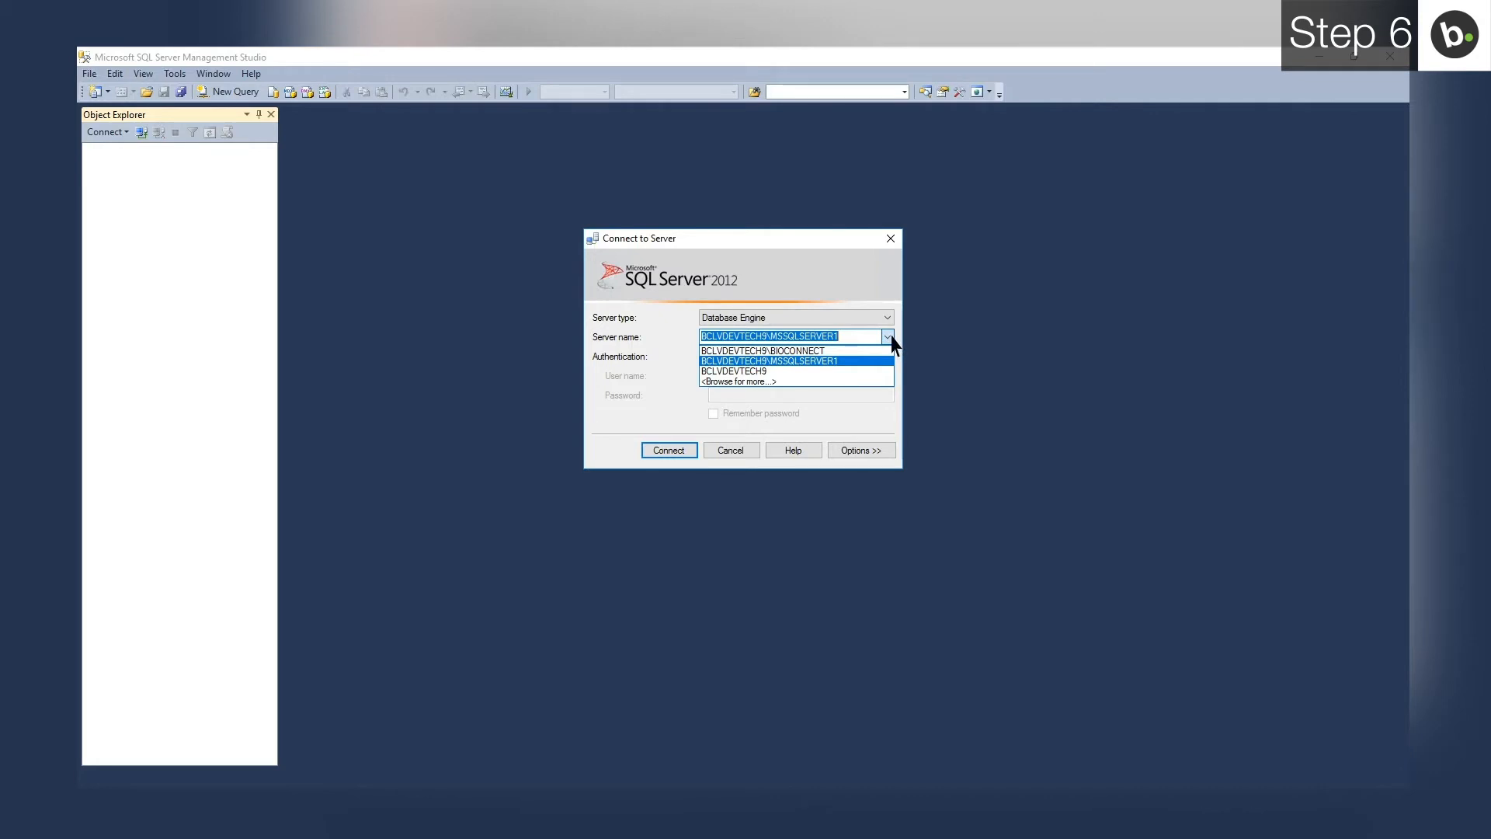
{"action": "left_click", "coordinate": [774, 351]}
{"action": "left_click", "coordinate": [674, 450]}
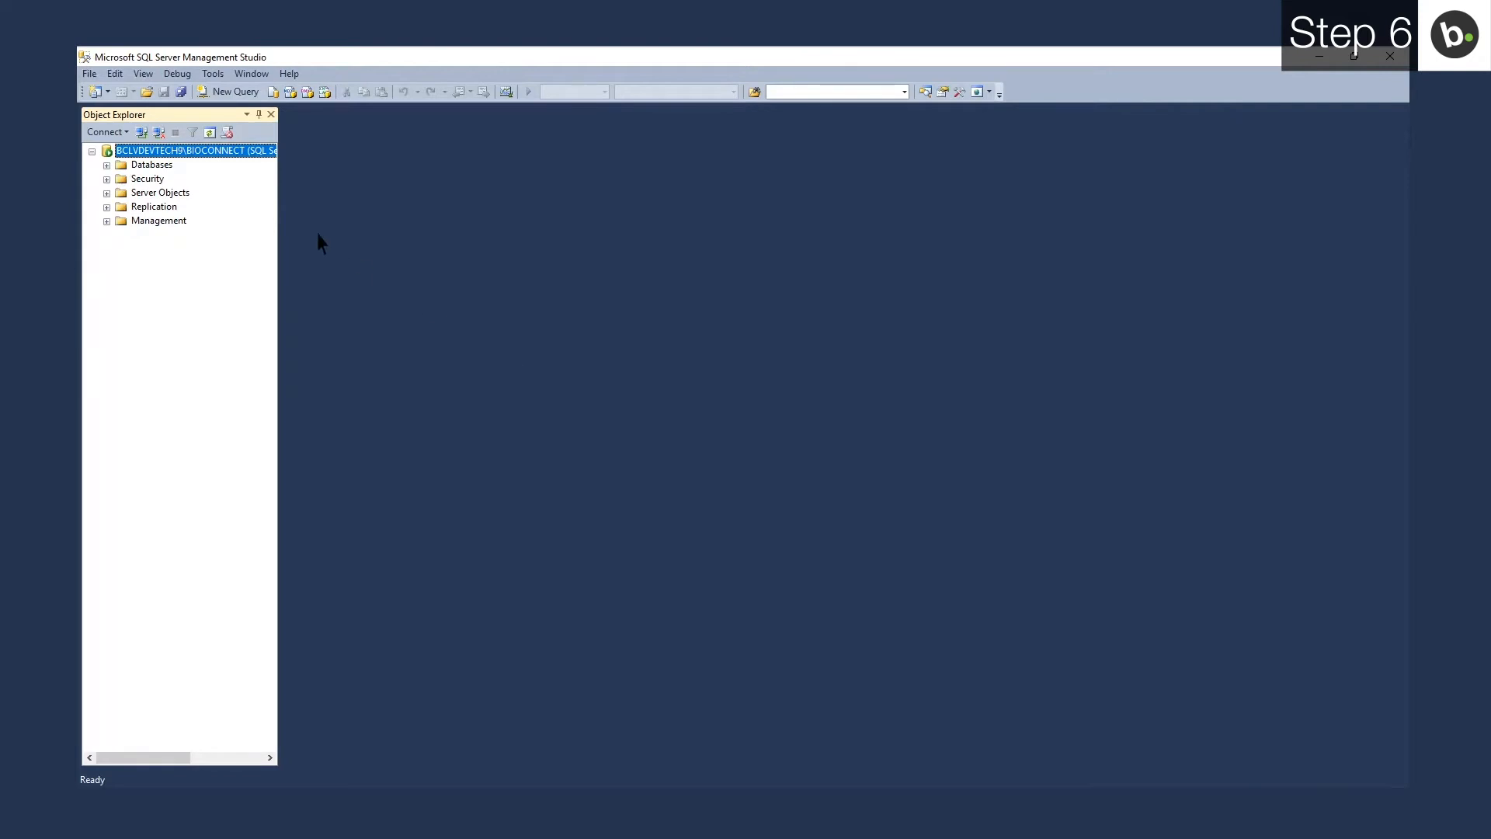
{"action": "right_click", "coordinate": [181, 151]}
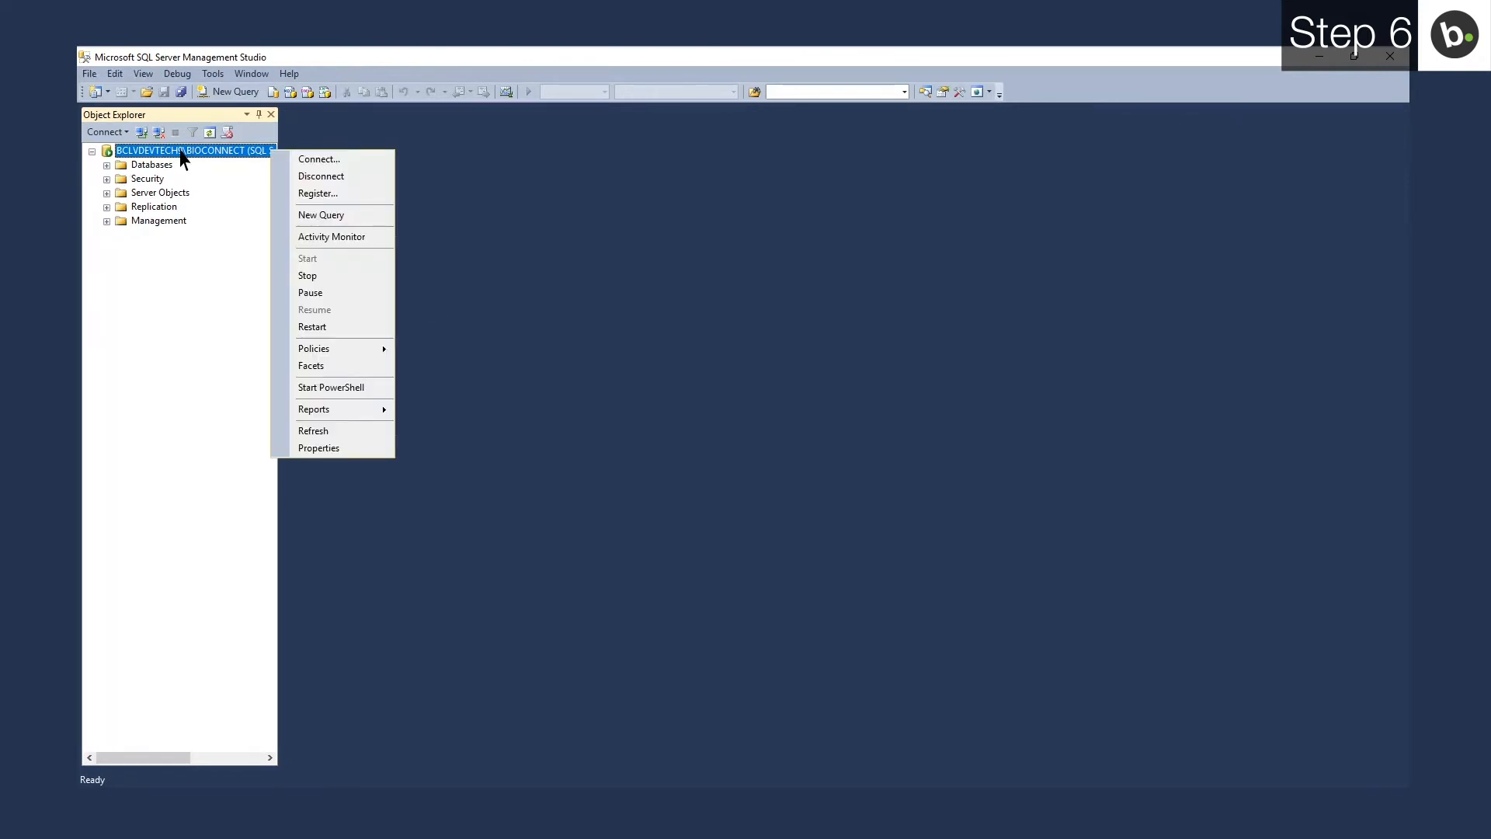
{"action": "left_click", "coordinate": [334, 448]}
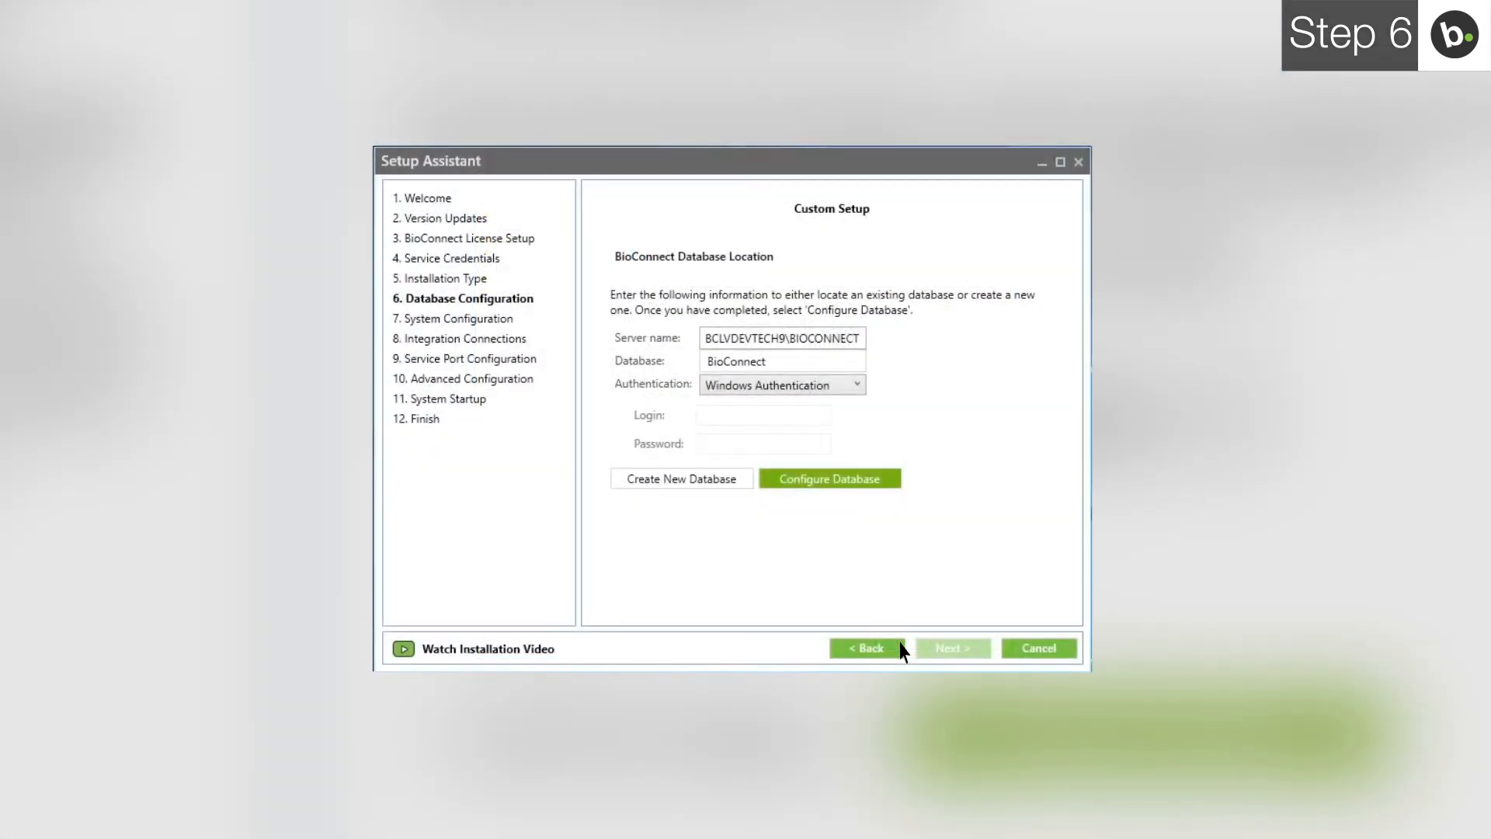
- Rename the database to BioConnect5 and create it as a new database
{"action": "left_click", "coordinate": [767, 358]}
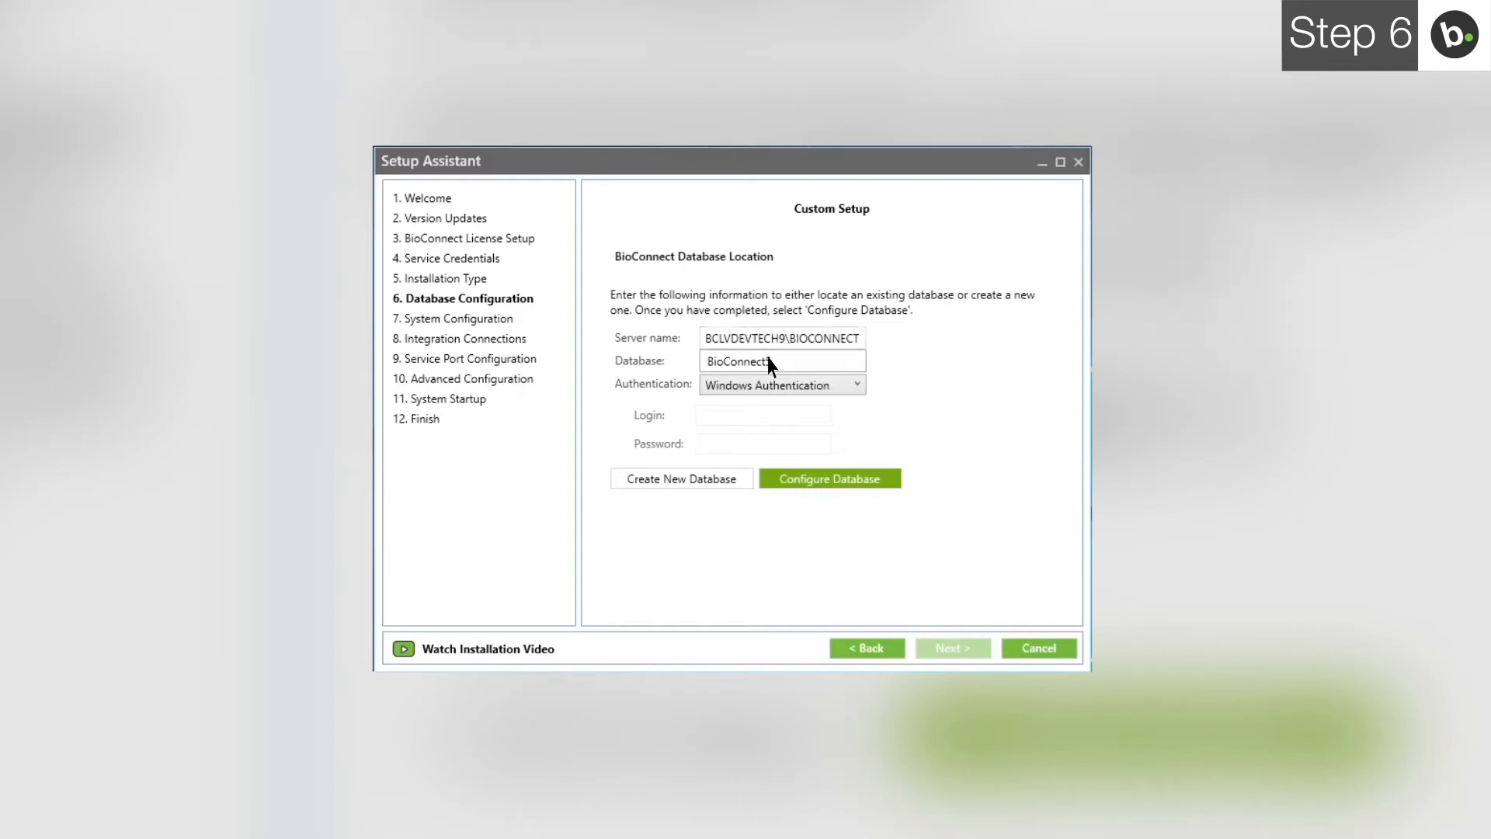
{"action": "type", "text": "5"}
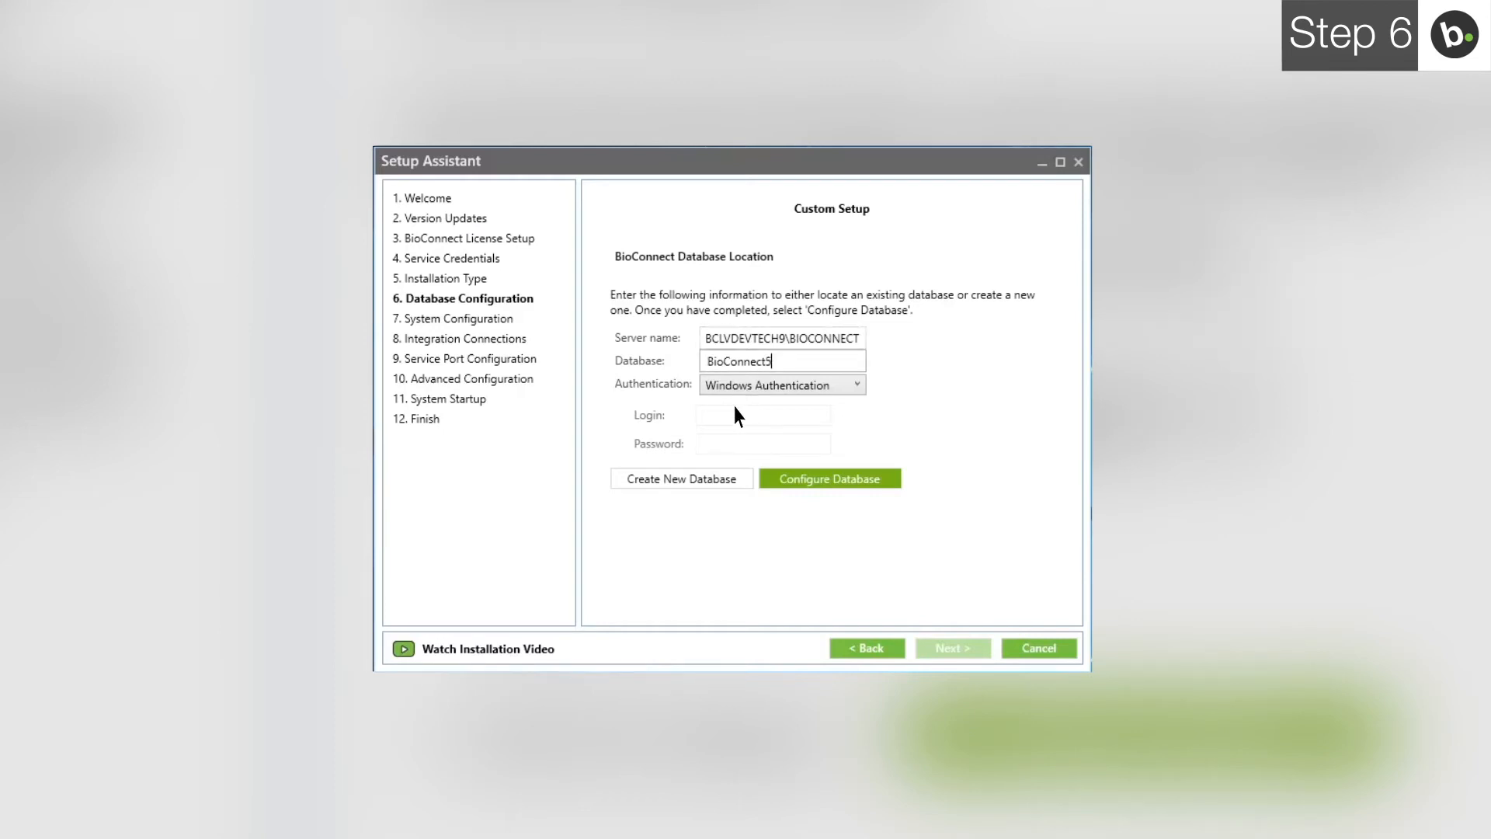
{"action": "left_click", "coordinate": [687, 479]}
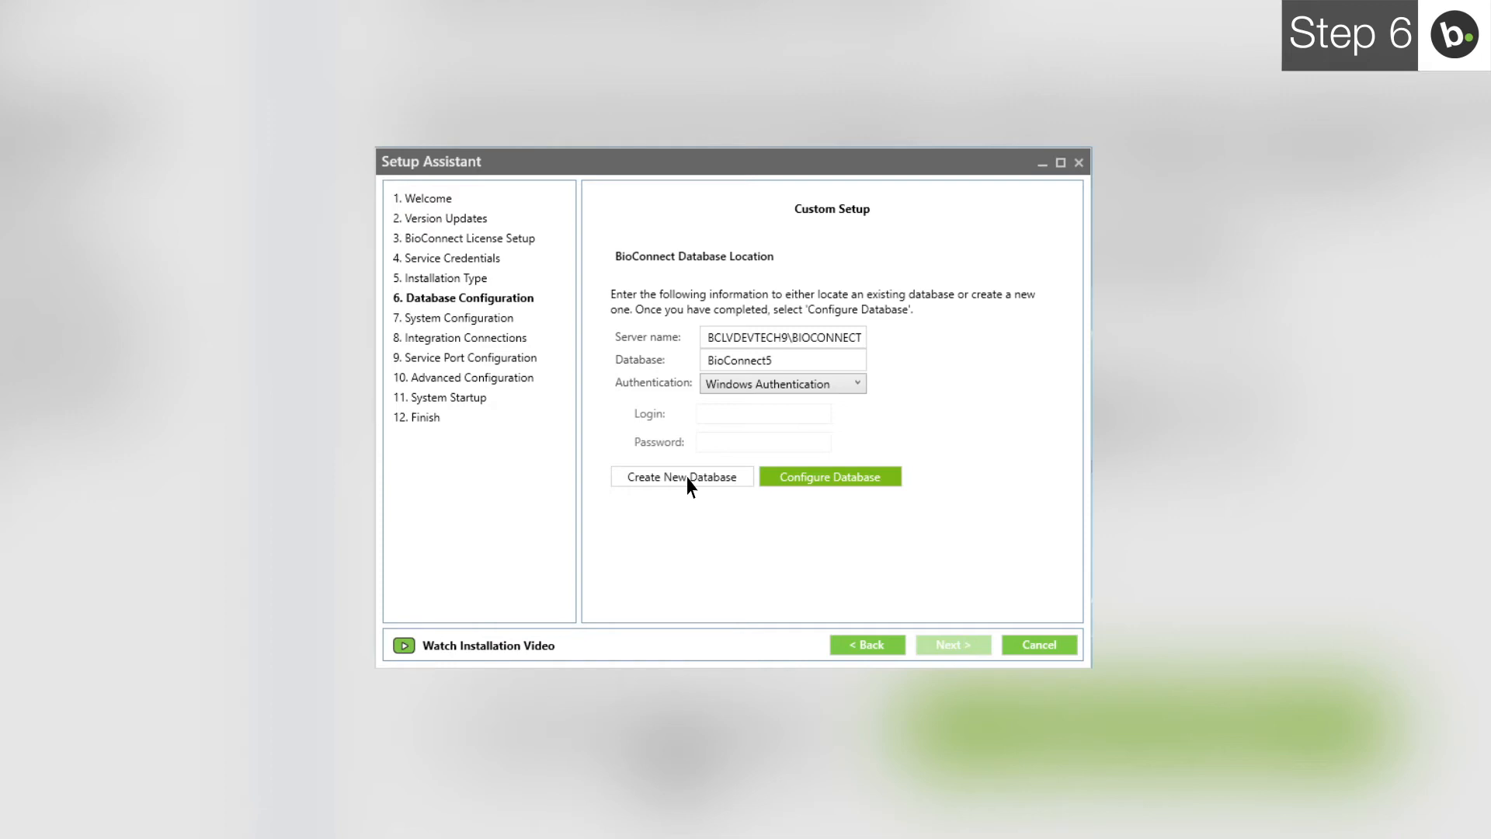
{"action": "left_click", "coordinate": [687, 479]}
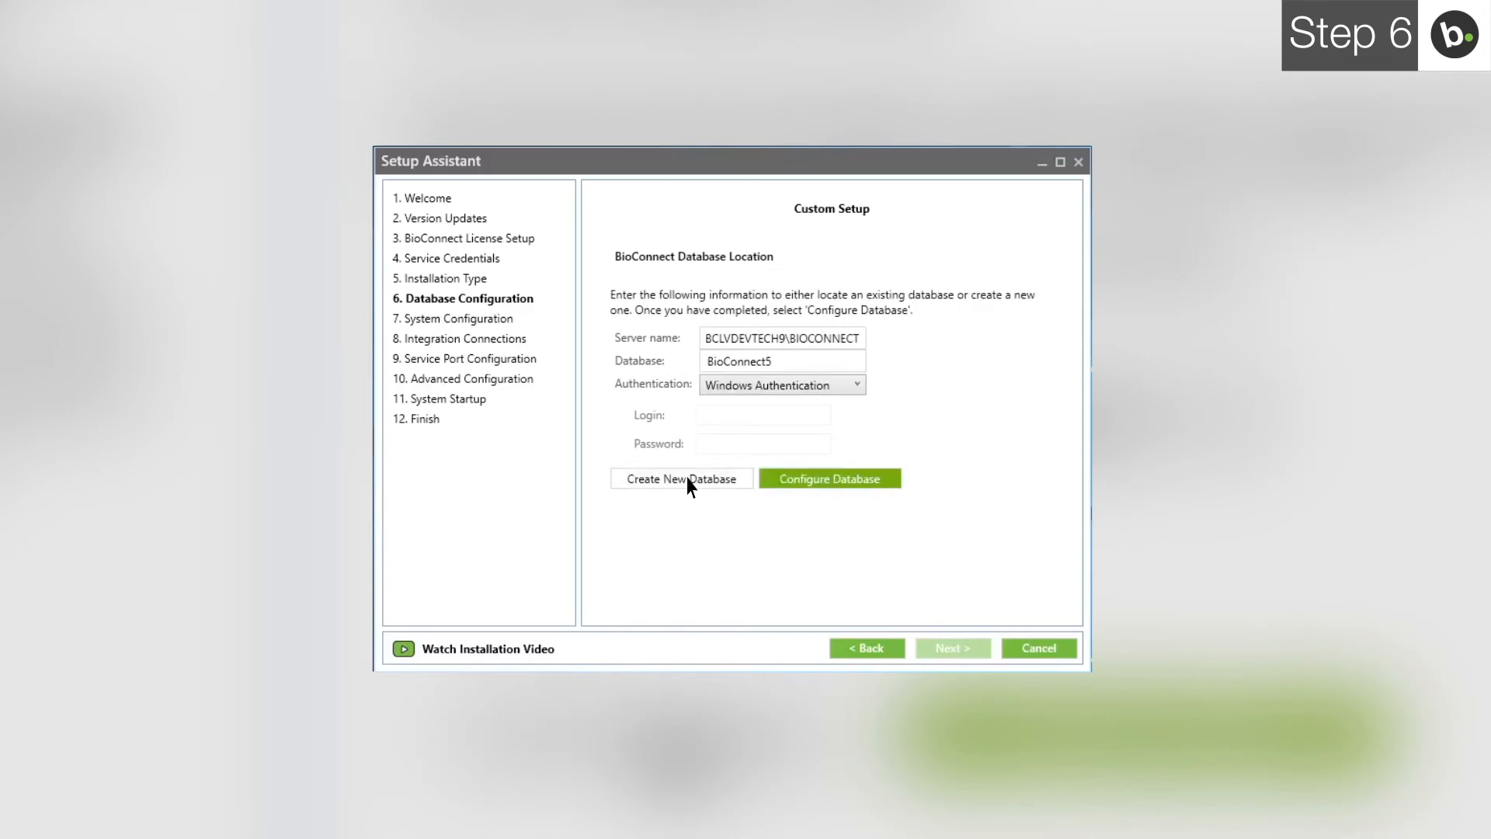
- Configure BioConnect5 for BioConnect and continue to System Configuration
{"action": "left_click", "coordinate": [831, 481]}
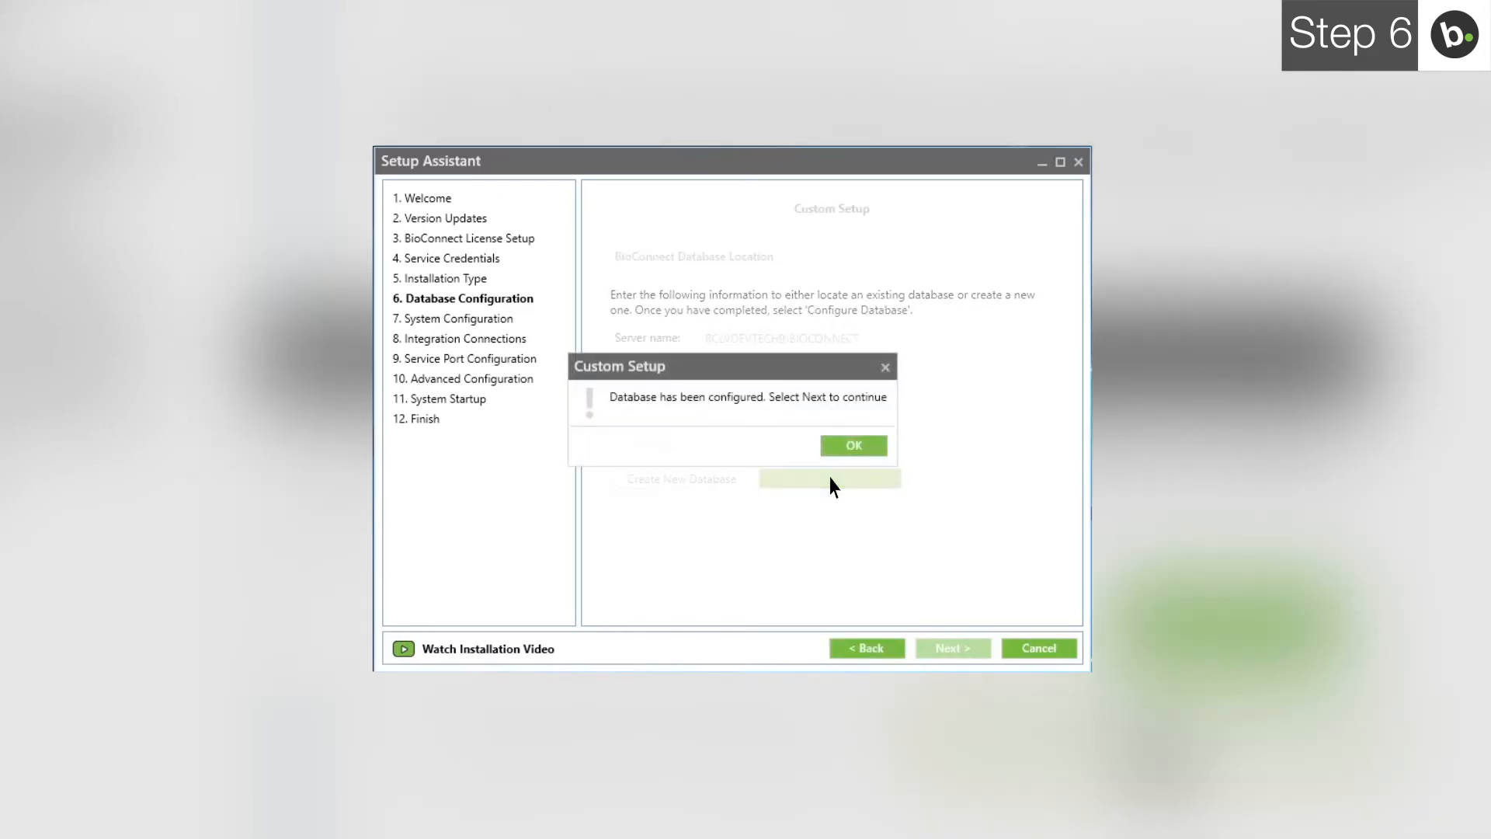
{"action": "left_click", "coordinate": [857, 449]}
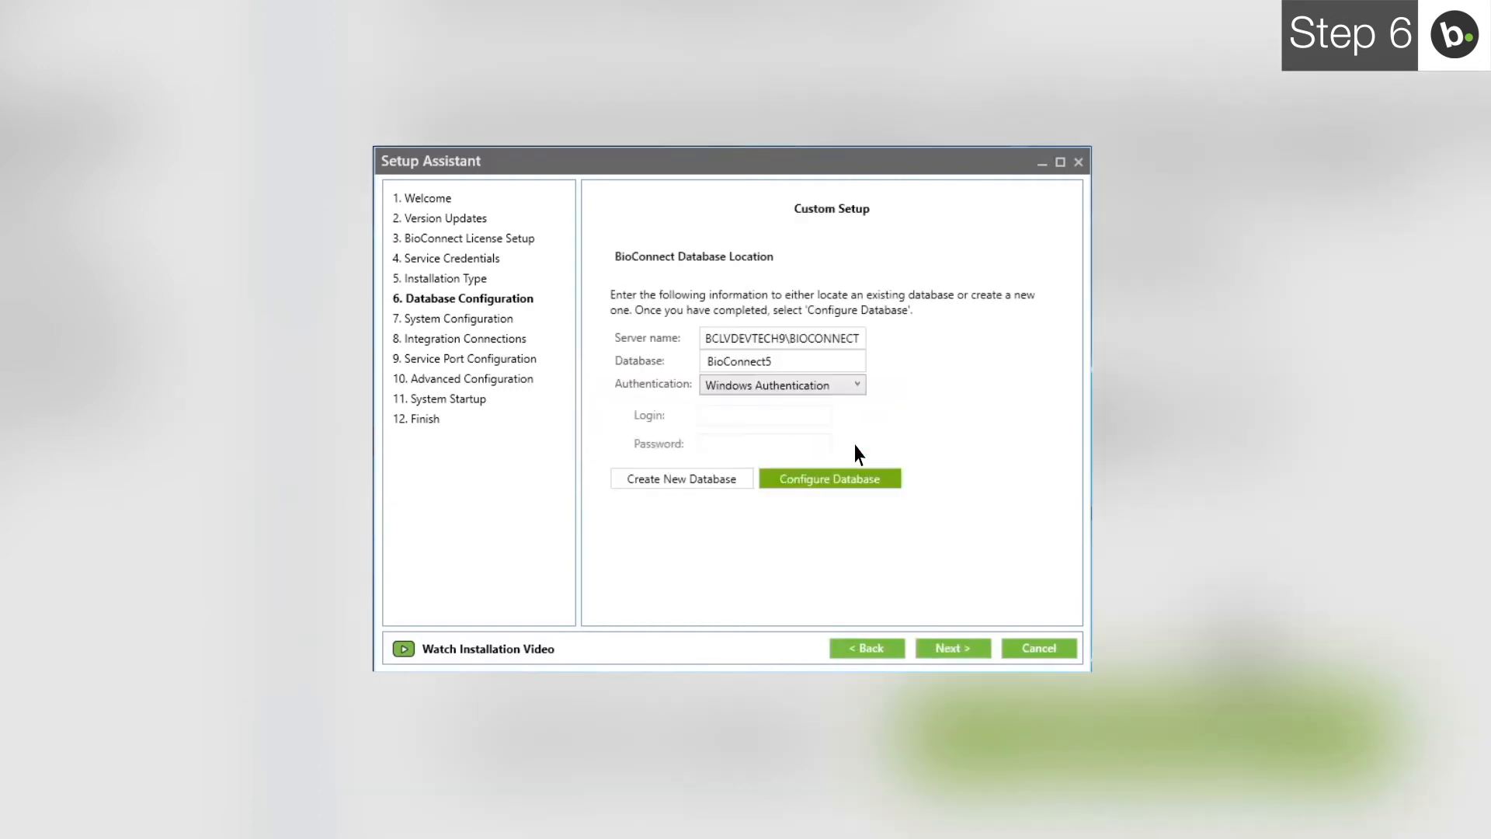
{"action": "left_click", "coordinate": [954, 649]}
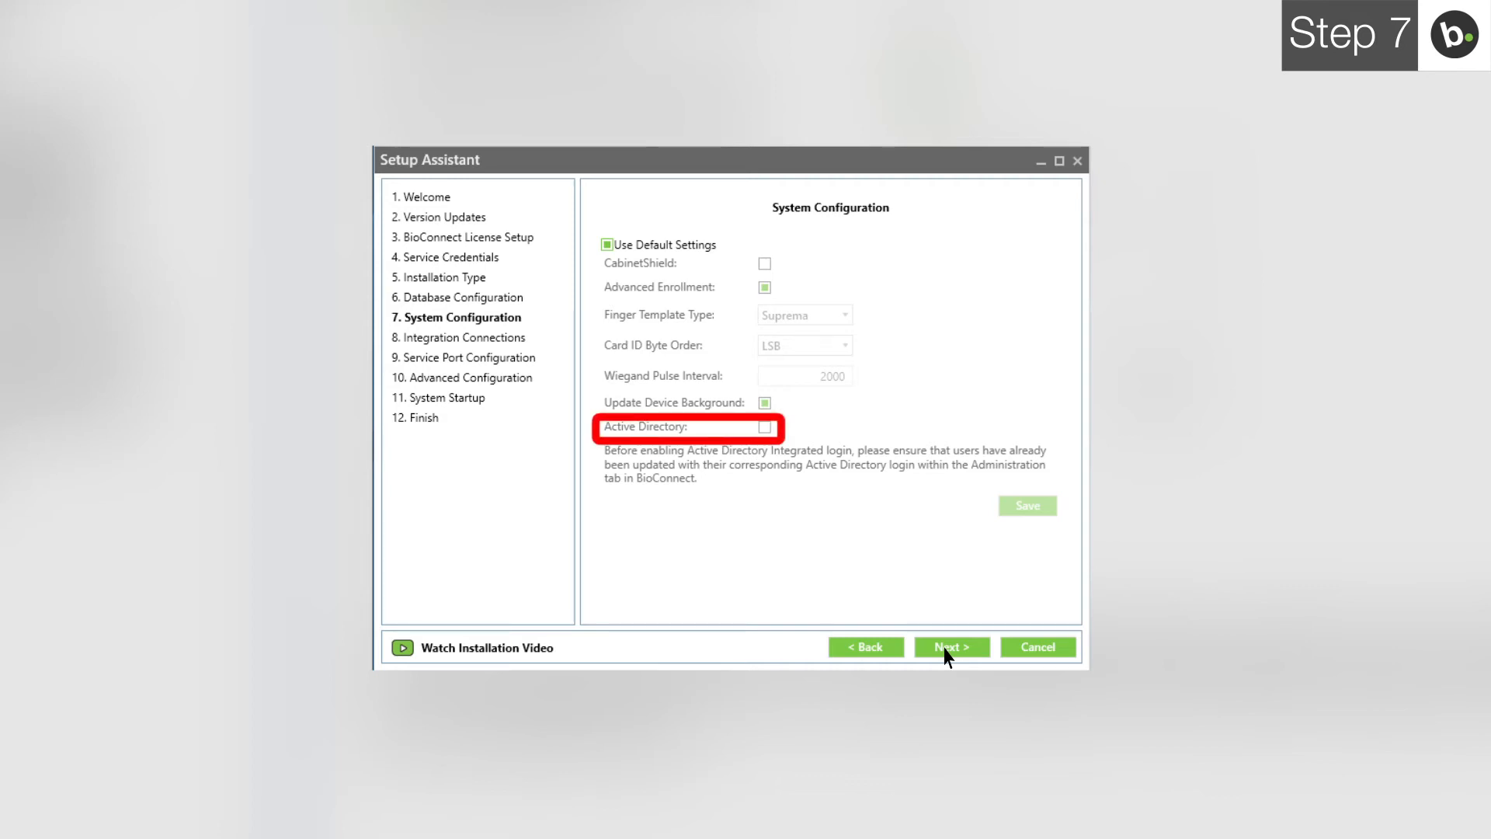
- Keep default system settings and choose Kantech EntraPass as the access control system
{"action": "left_click", "coordinate": [948, 650]}
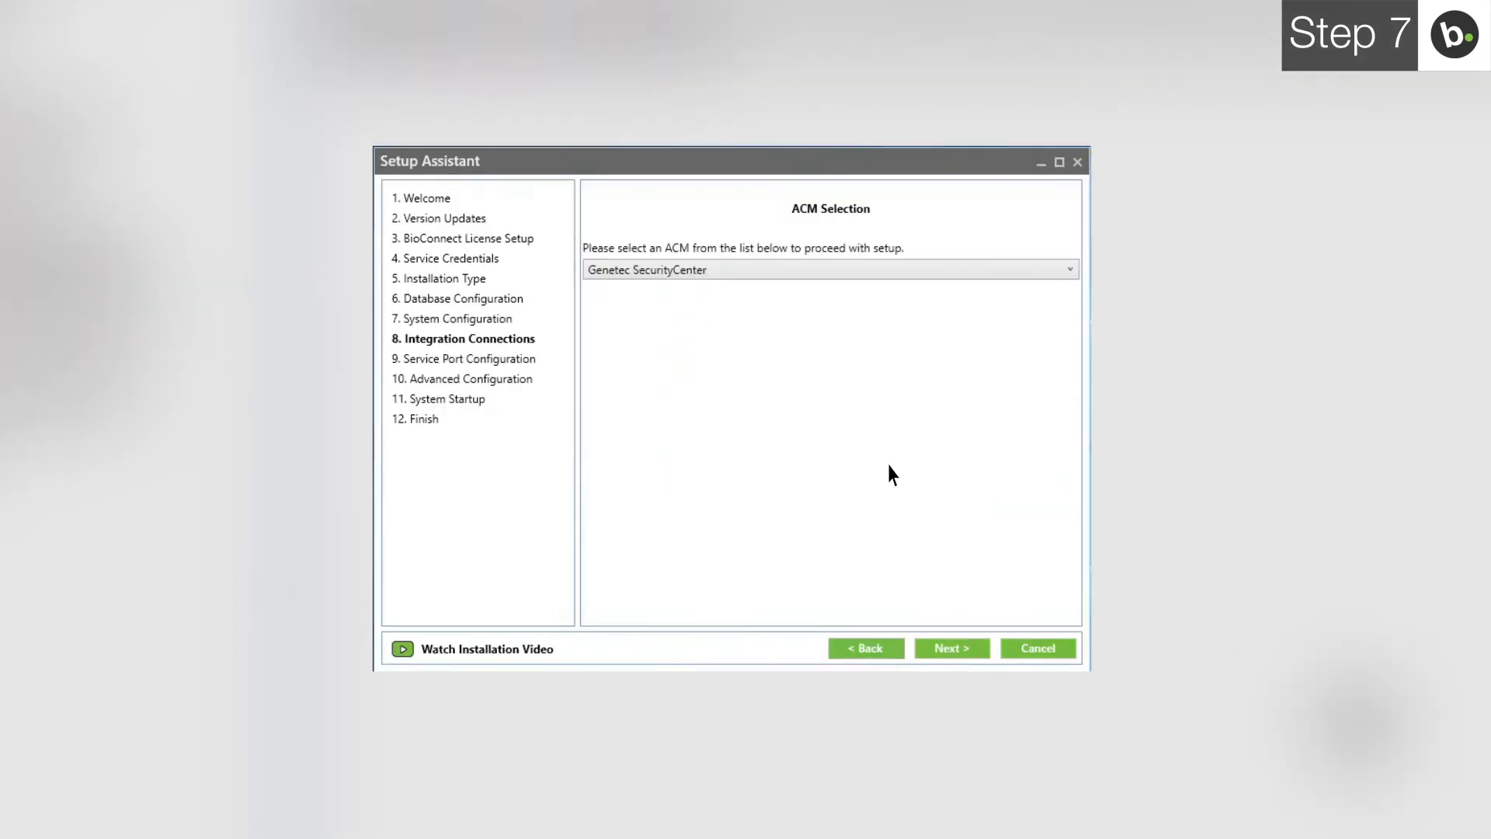
{"action": "left_click", "coordinate": [828, 272]}
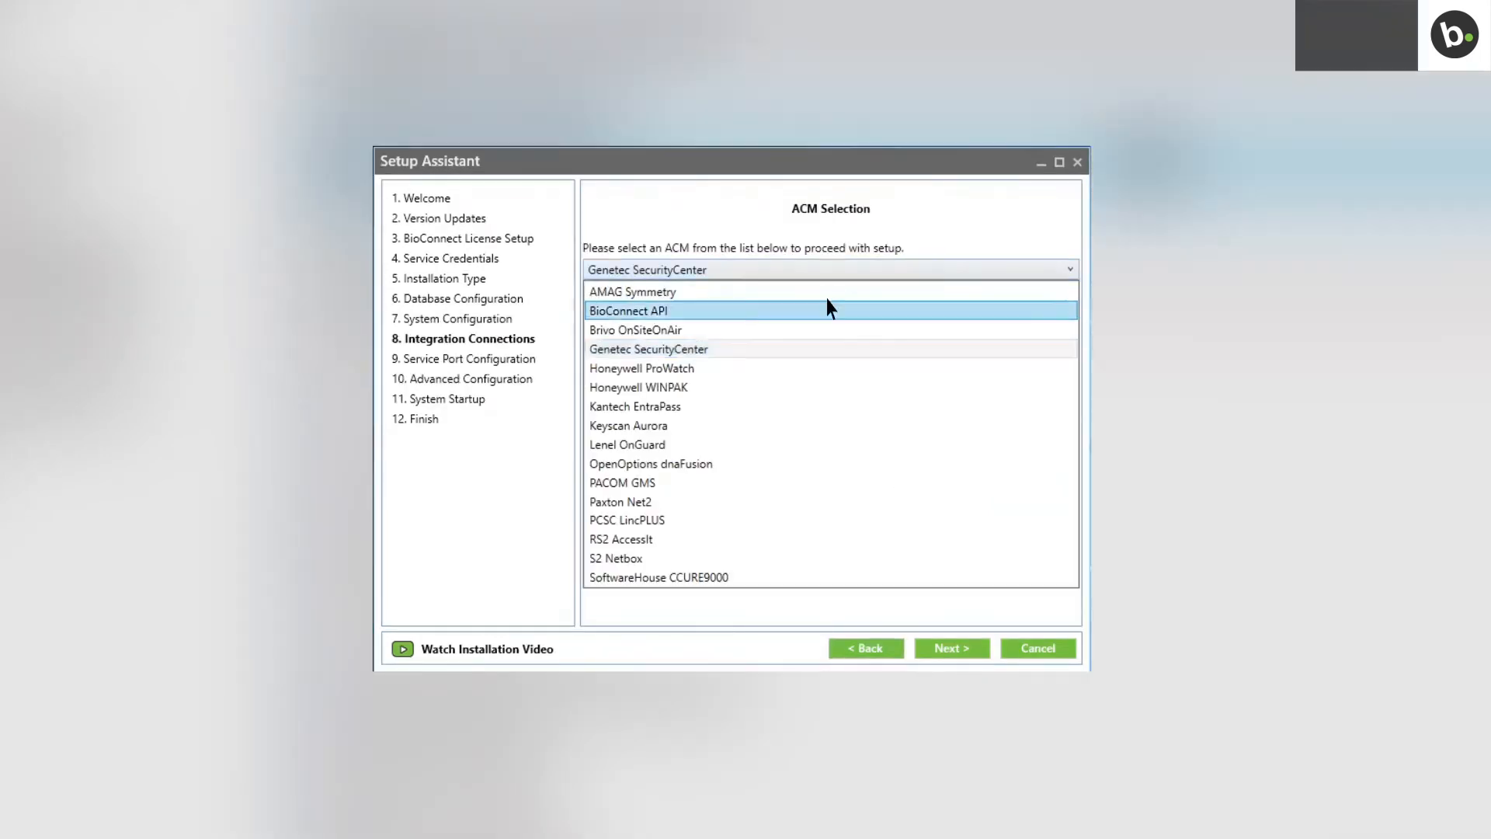
{"action": "left_click", "coordinate": [828, 408]}
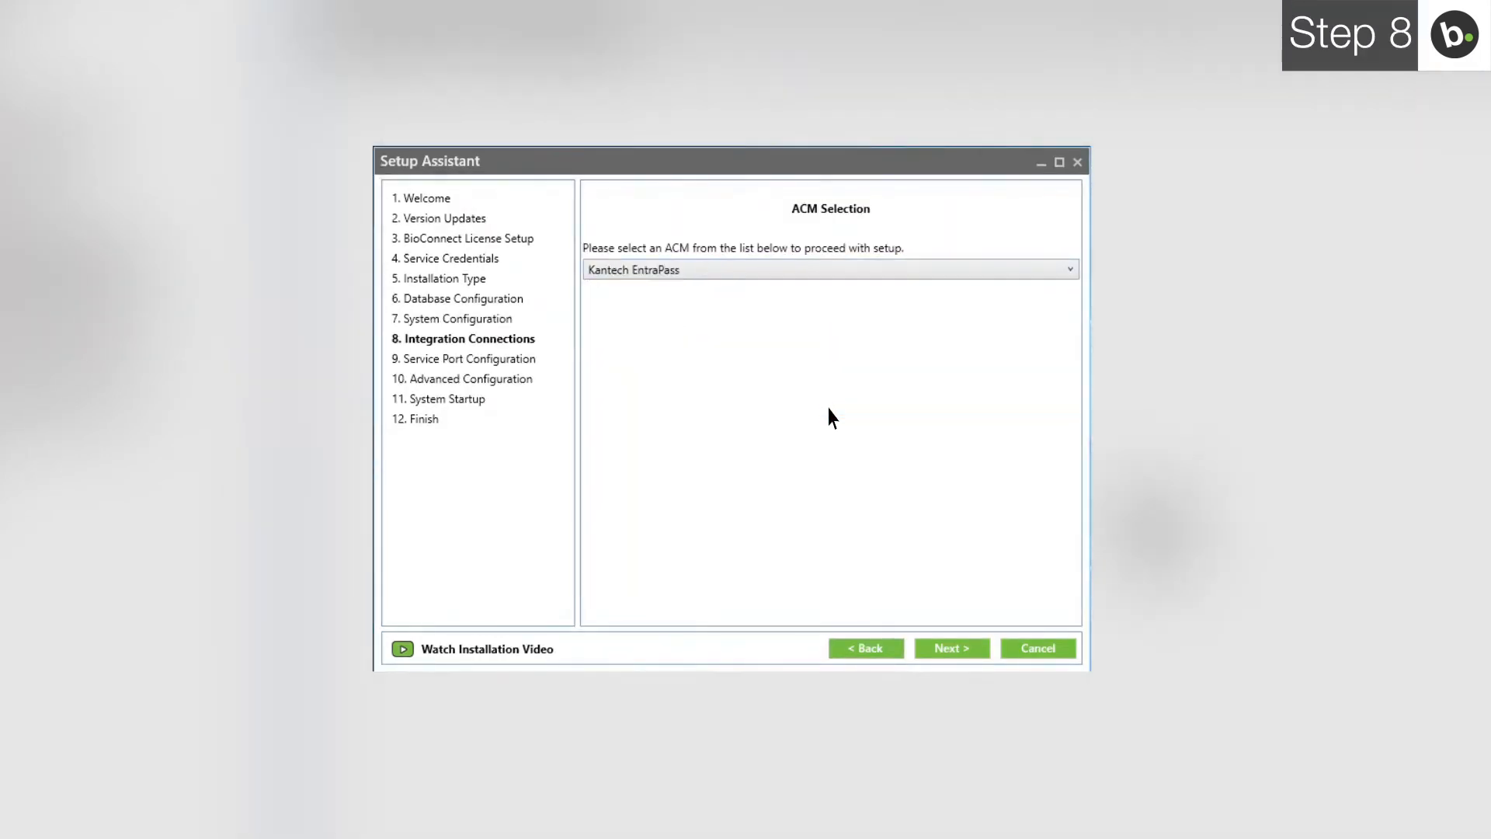
- Replace localhost in the Kantech connection address with 10.0.19.145
{"action": "left_click", "coordinate": [949, 650]}
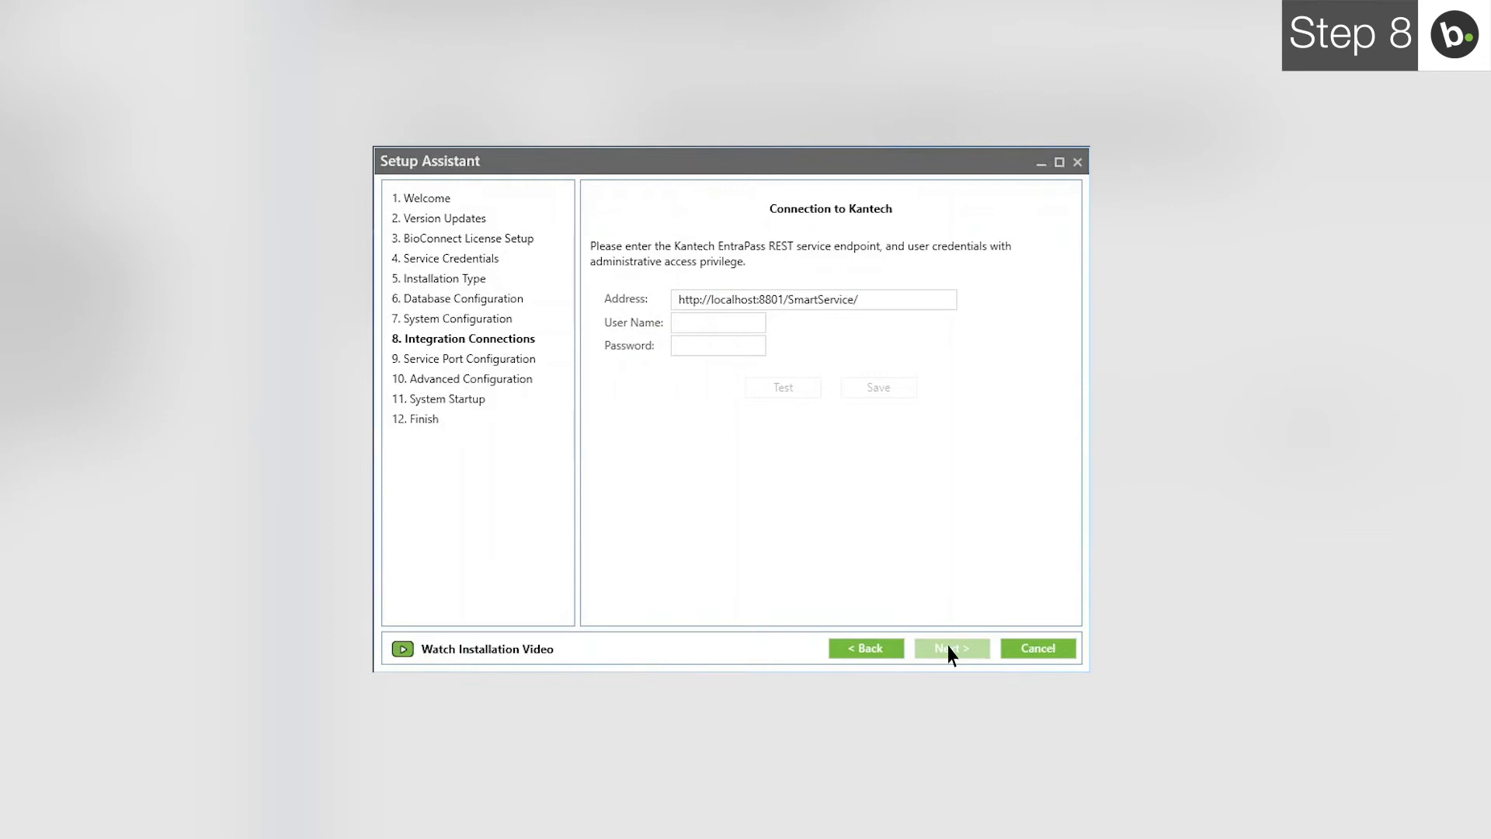
{"action": "double_click", "coordinate": [740, 301]}
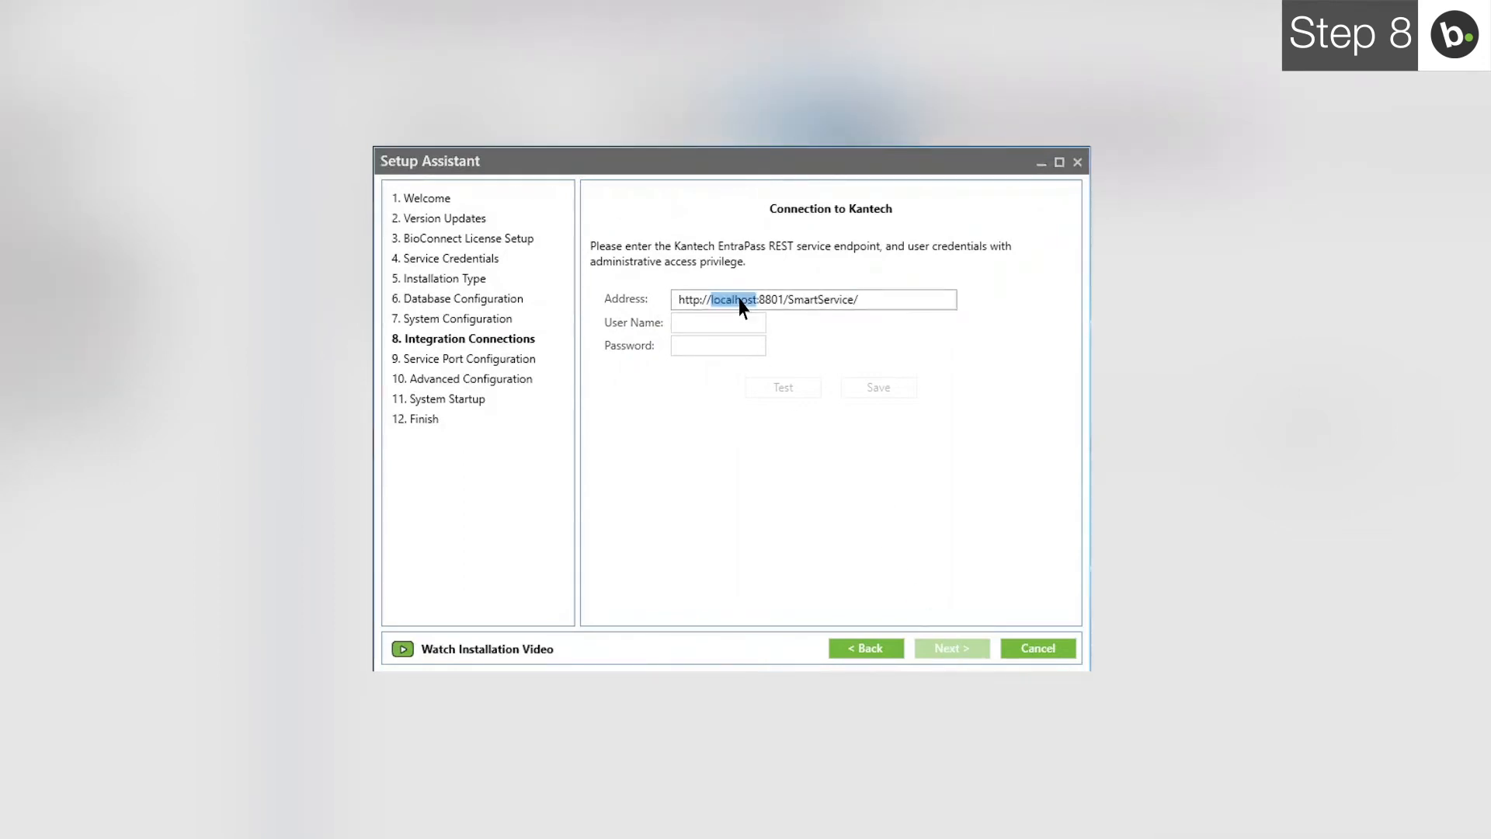
{"action": "type", "text": "10.0.19"}
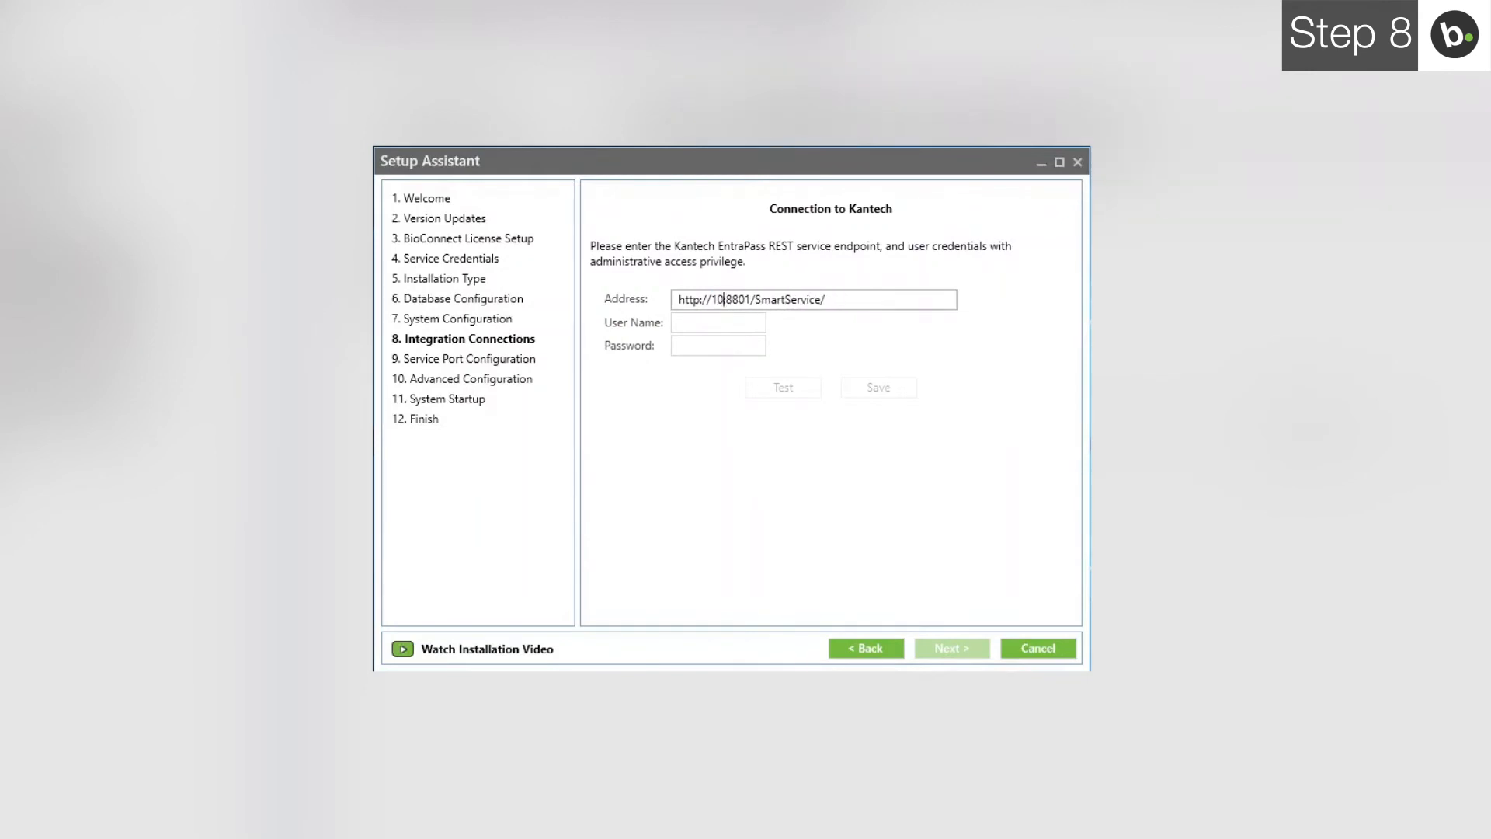
{"action": "type", "text": ".145"}
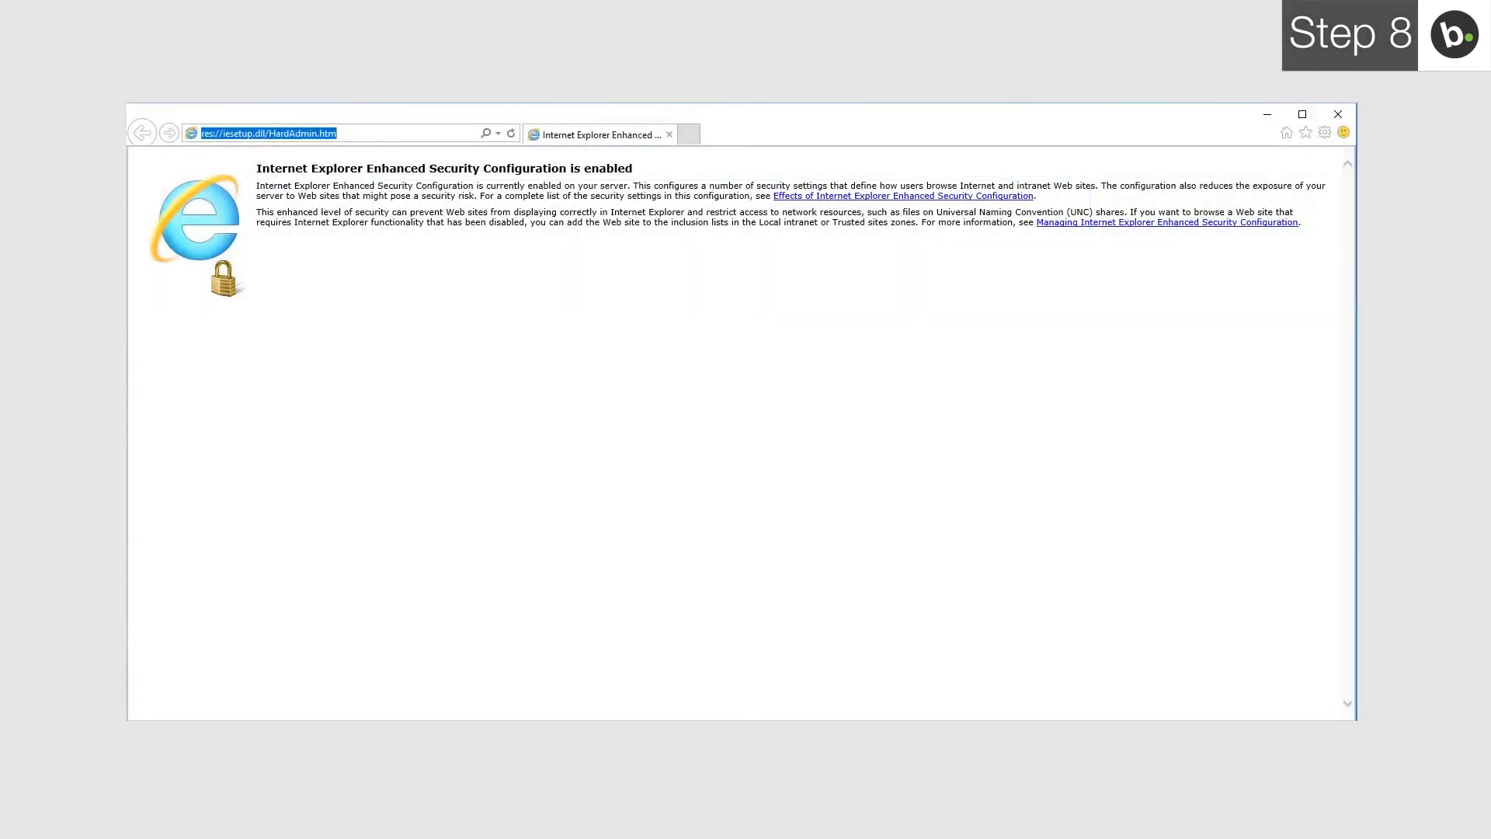
- Test the SmartService URL in Internet Explorer, then enter the Kantech user name and password
{"action": "type", "text": "http://10.0.19.145:8801/SmartService/"}
{"action": "key", "text": "Return"}
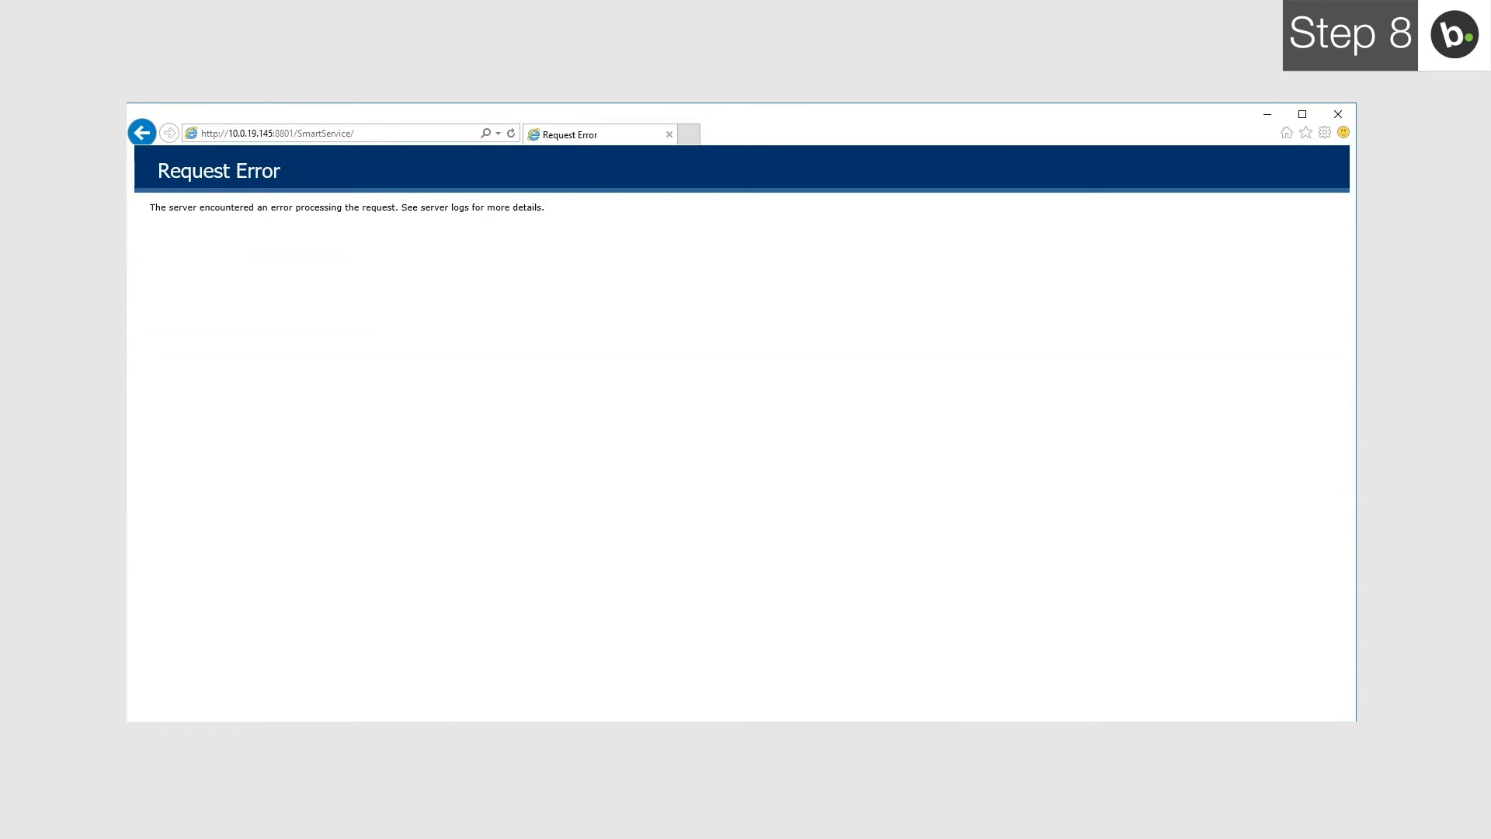
{"action": "type", "text": "test"}
{"action": "type", "text": "web01"}
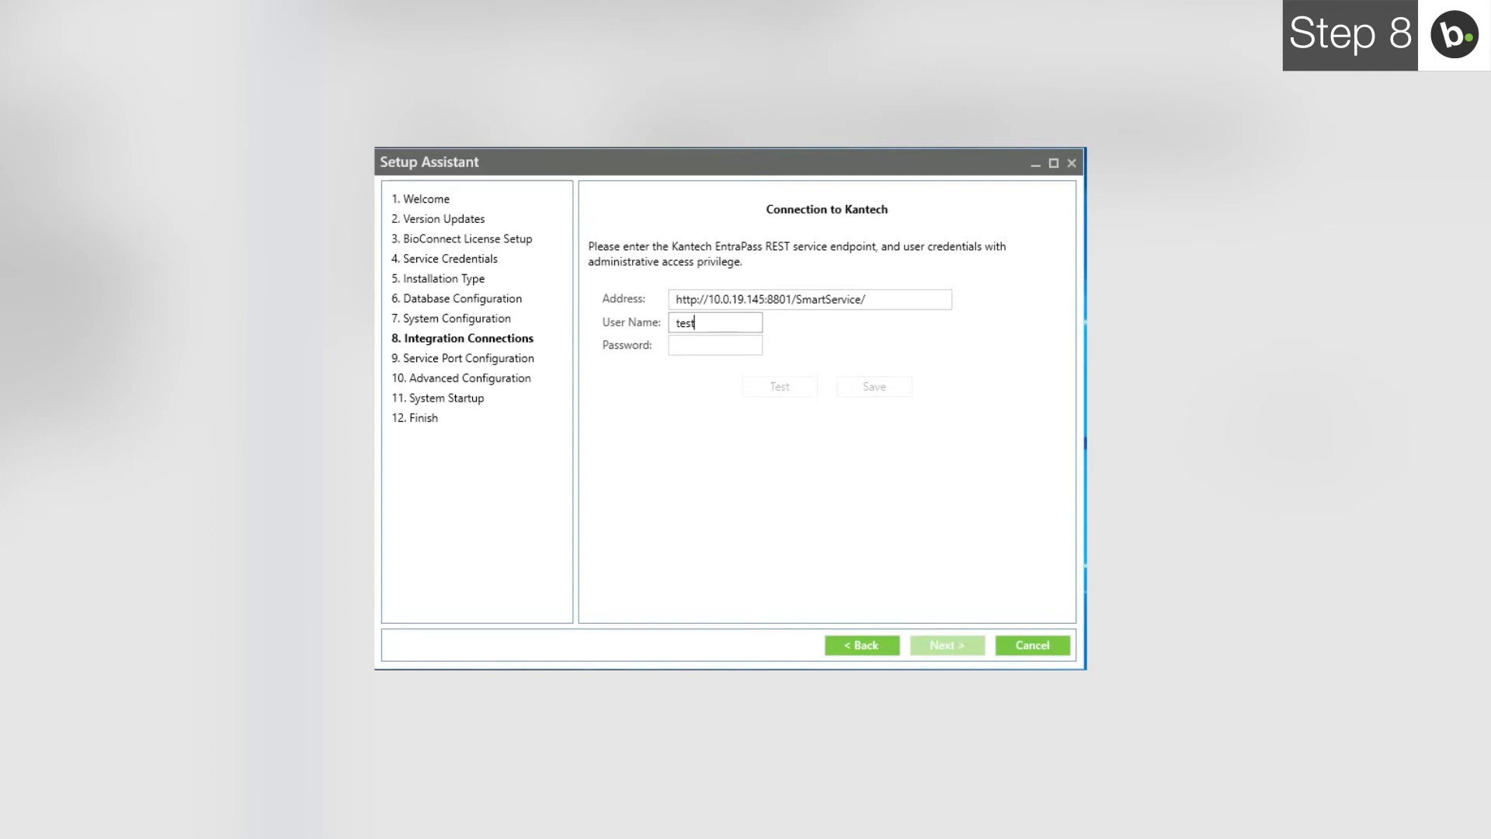
{"action": "key", "text": "Tab"}
{"action": "type", "text": "*********"}
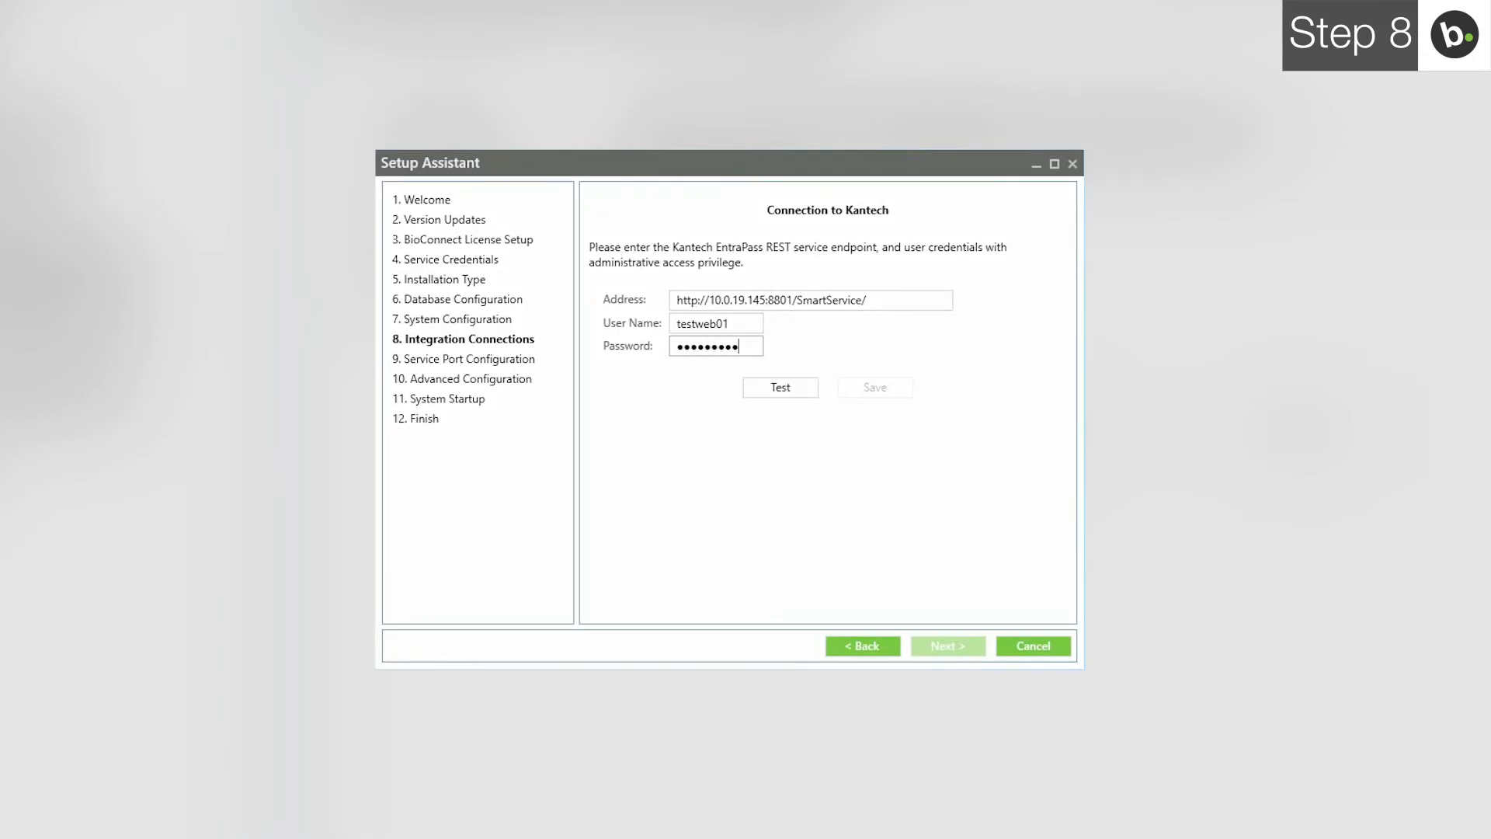
- Test and save the Kantech connection, then advance to Service Port Configuration
{"action": "left_click", "coordinate": [775, 386]}
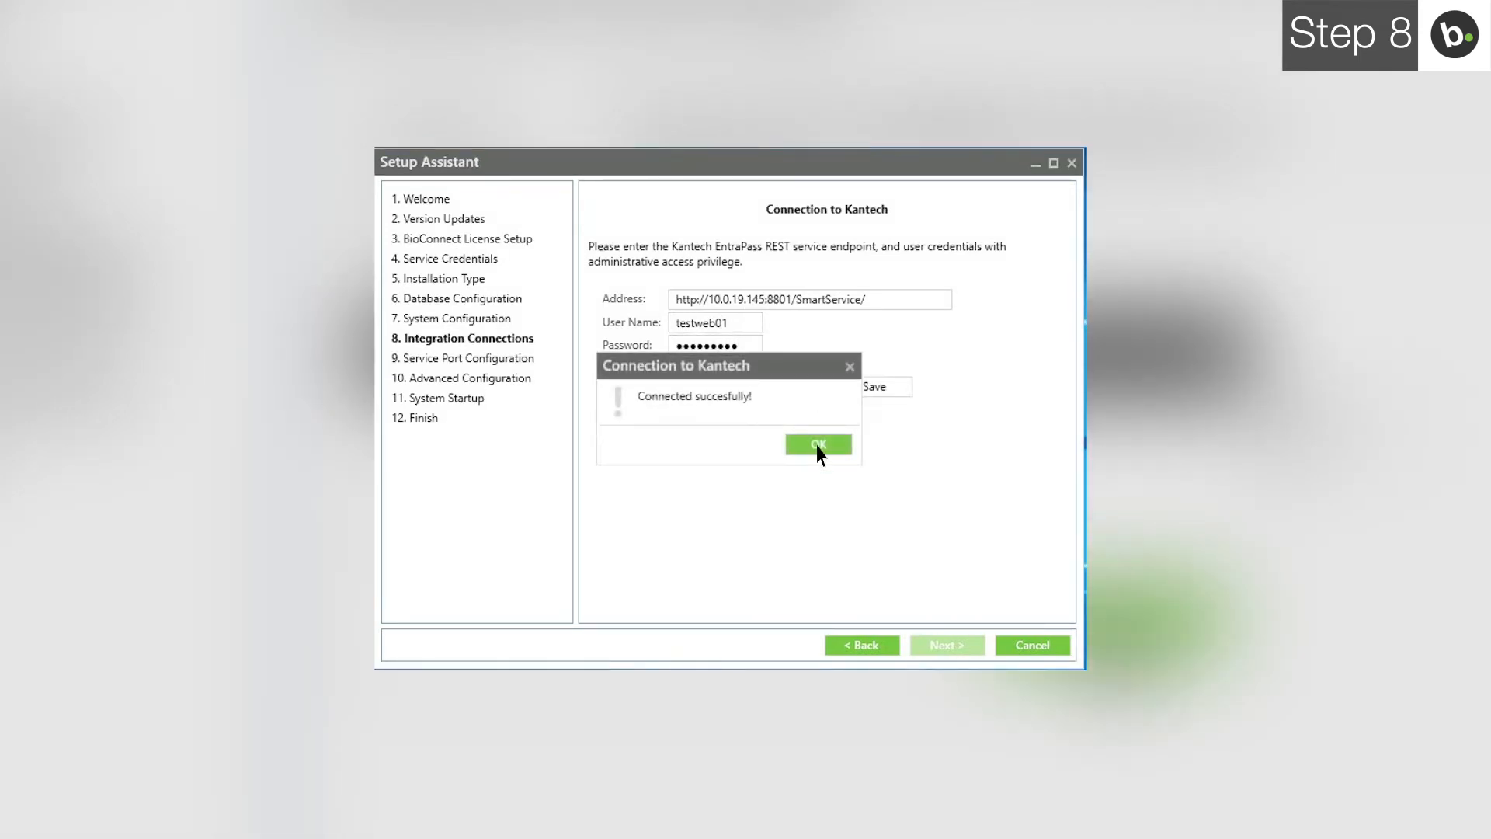
{"action": "left_click", "coordinate": [815, 445]}
{"action": "left_click", "coordinate": [873, 386]}
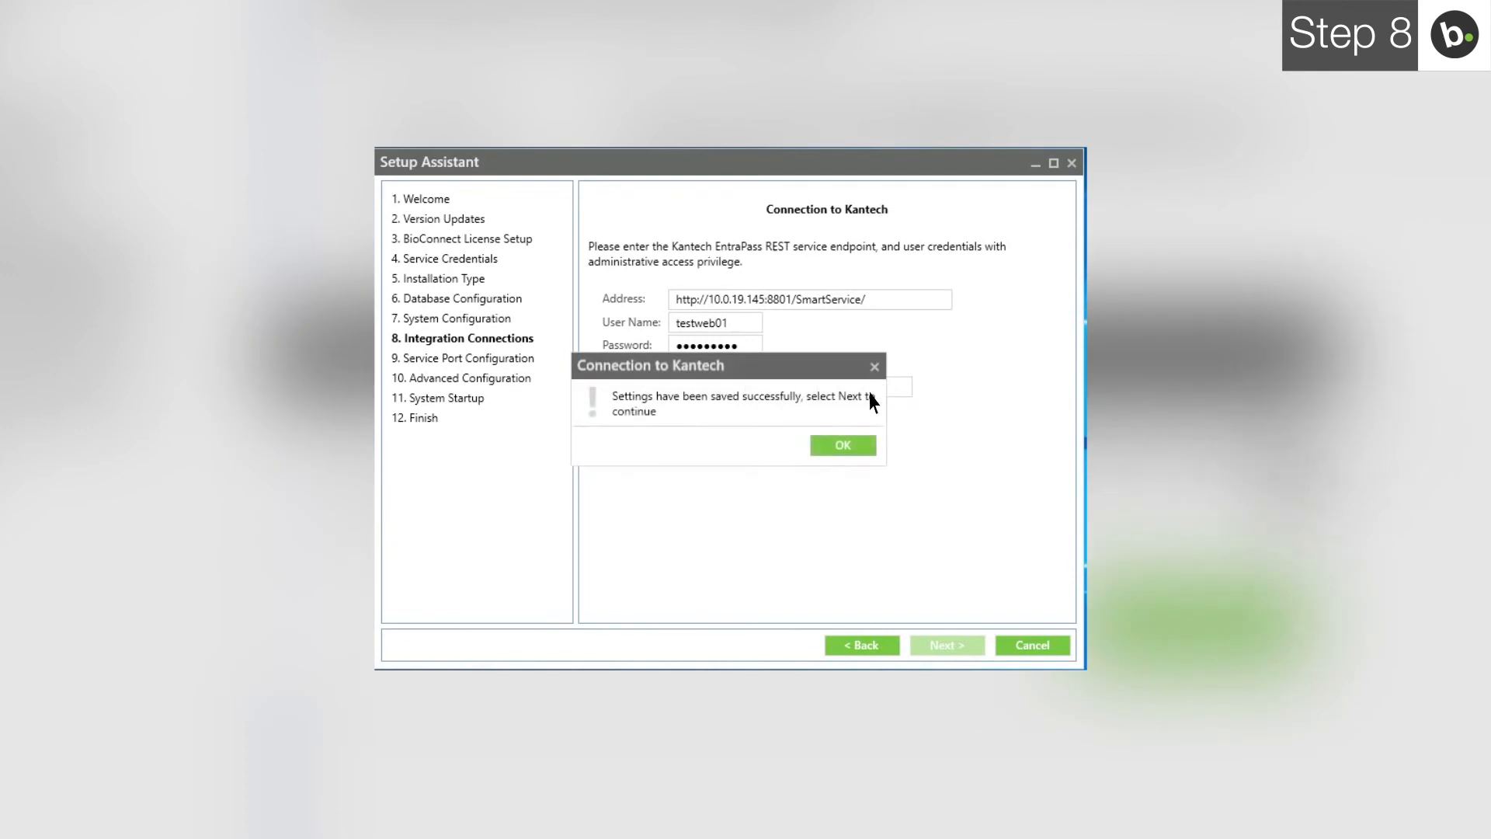
{"action": "left_click", "coordinate": [850, 447]}
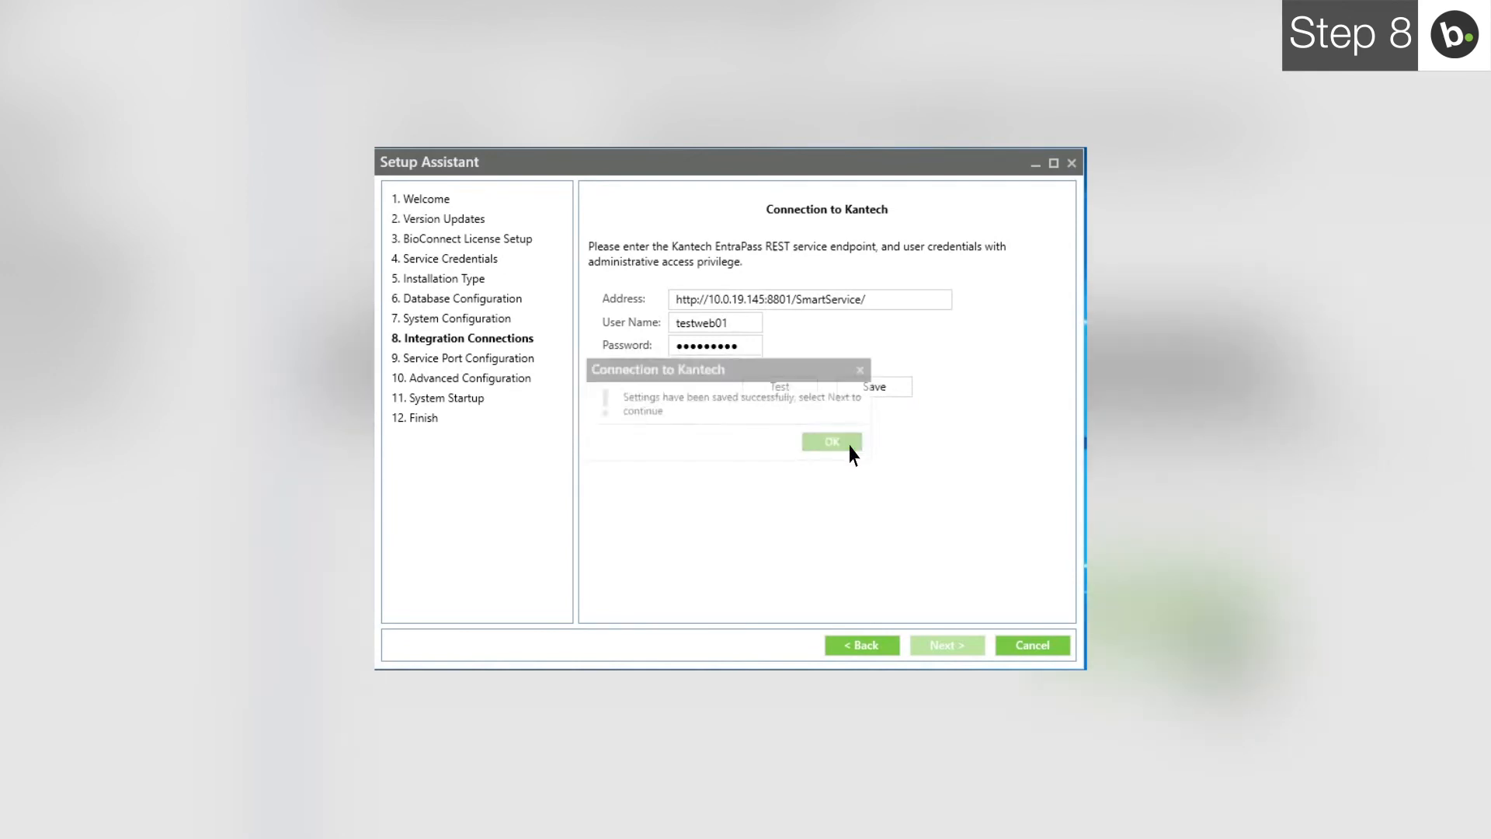
{"action": "left_click", "coordinate": [944, 645]}
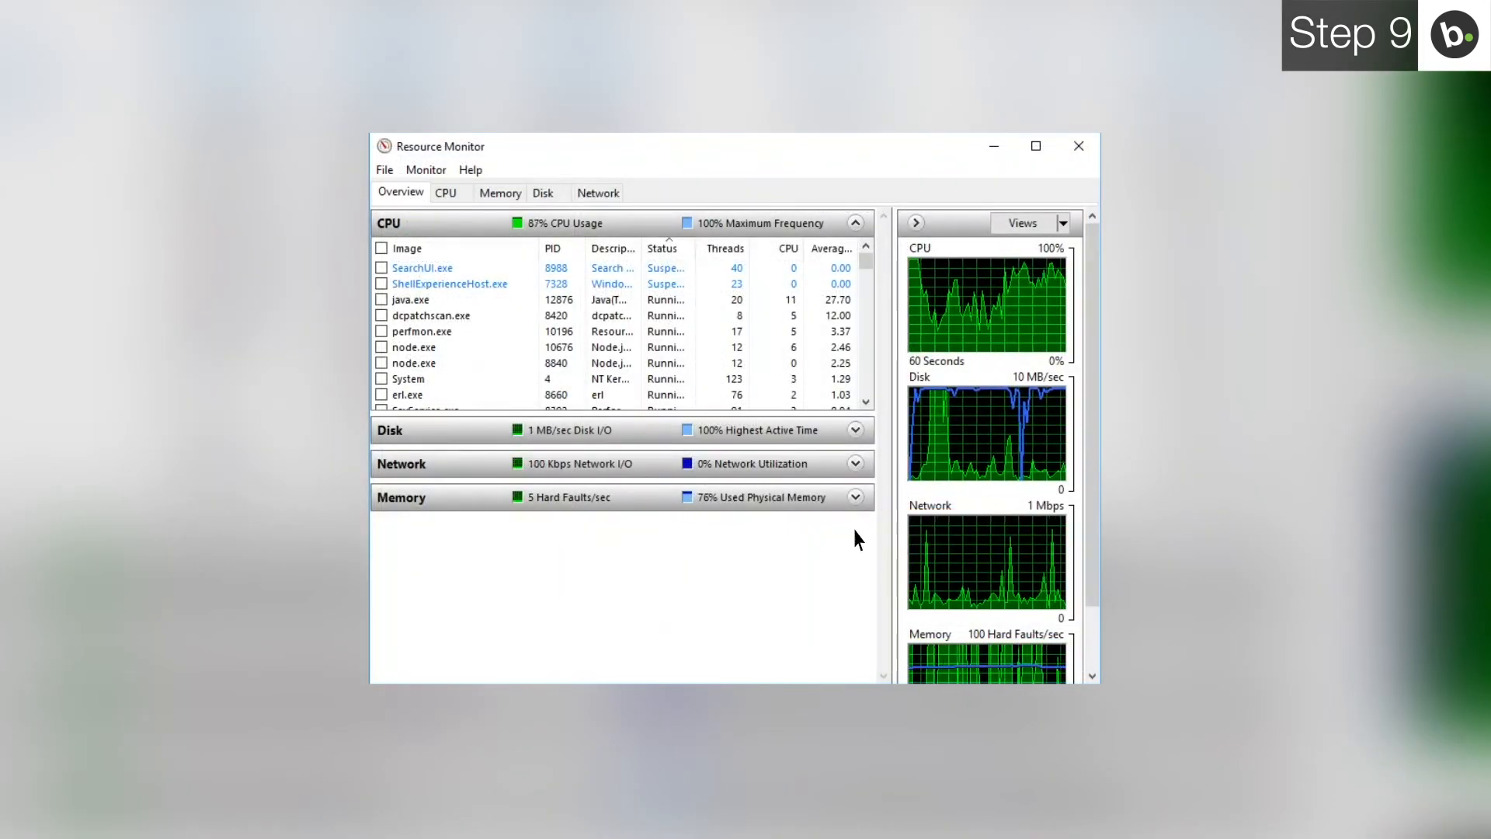
- Show the Network view's Listening Ports list to find what is using port 51212
{"action": "left_click", "coordinate": [598, 194]}
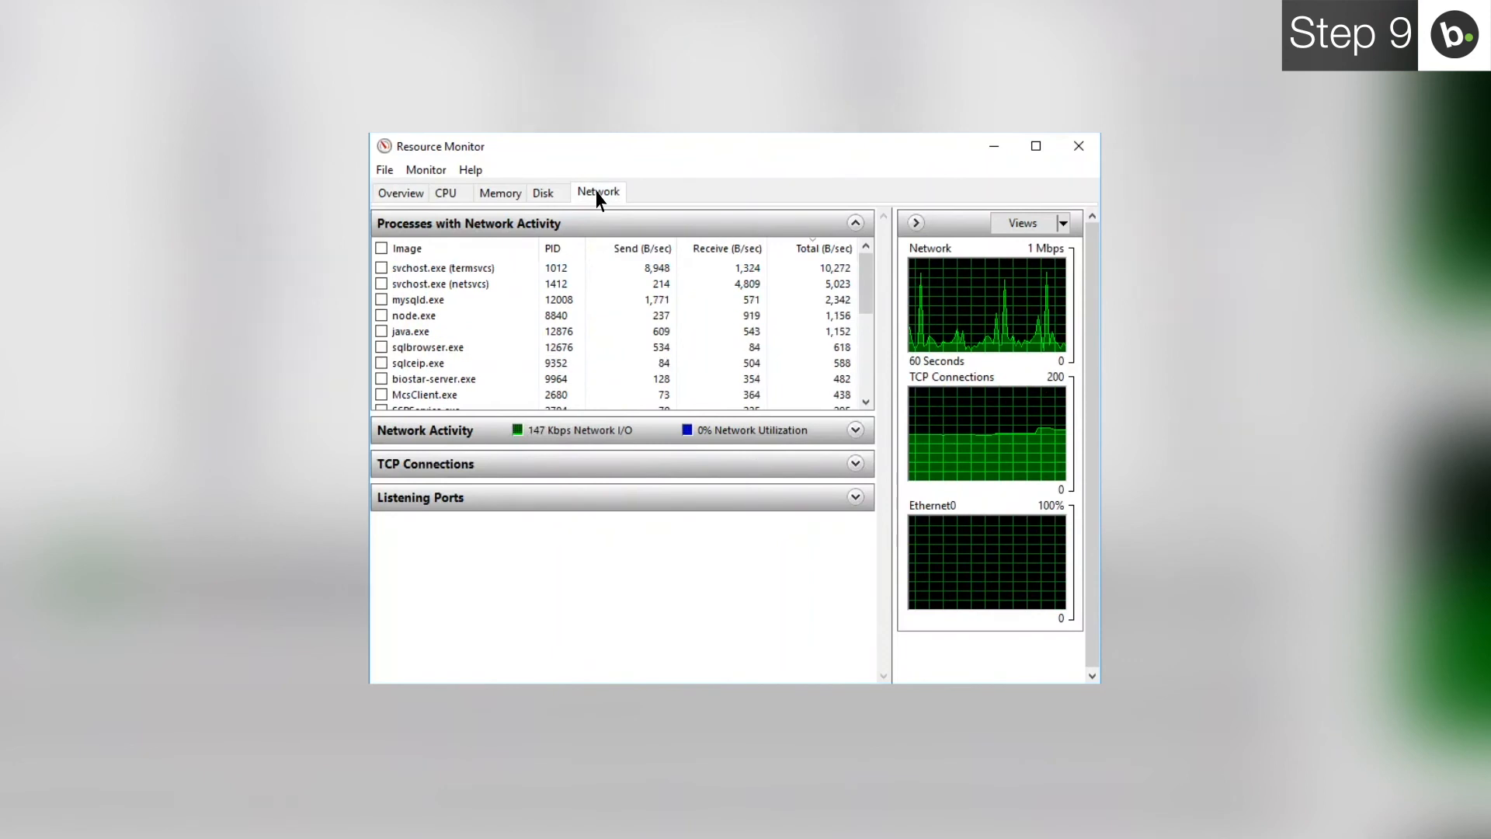
{"action": "left_click", "coordinate": [597, 495]}
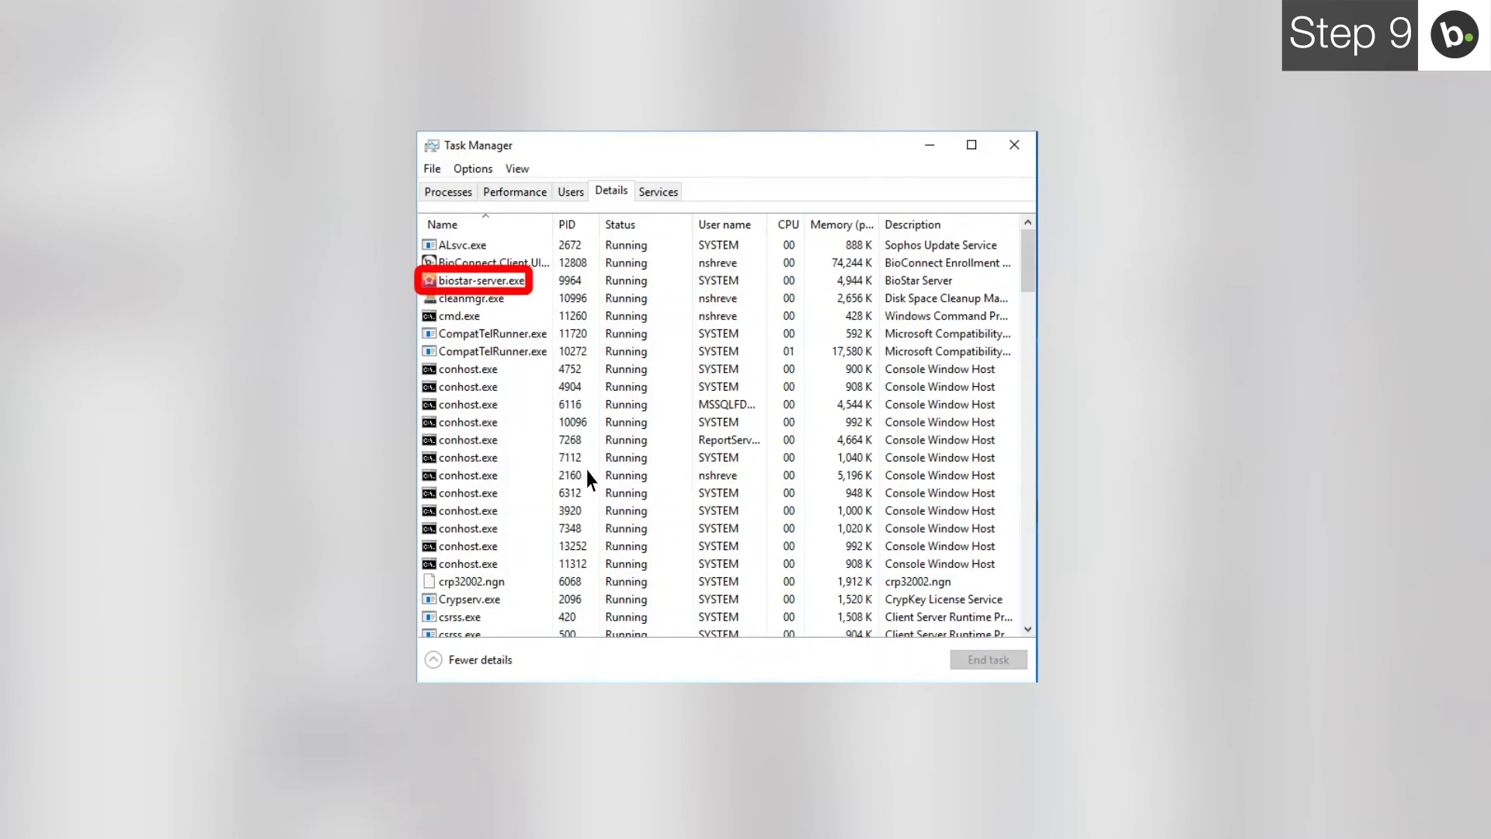
- End the biostar-server.exe process in Task Manager's Details list
{"action": "left_click", "coordinate": [511, 283]}
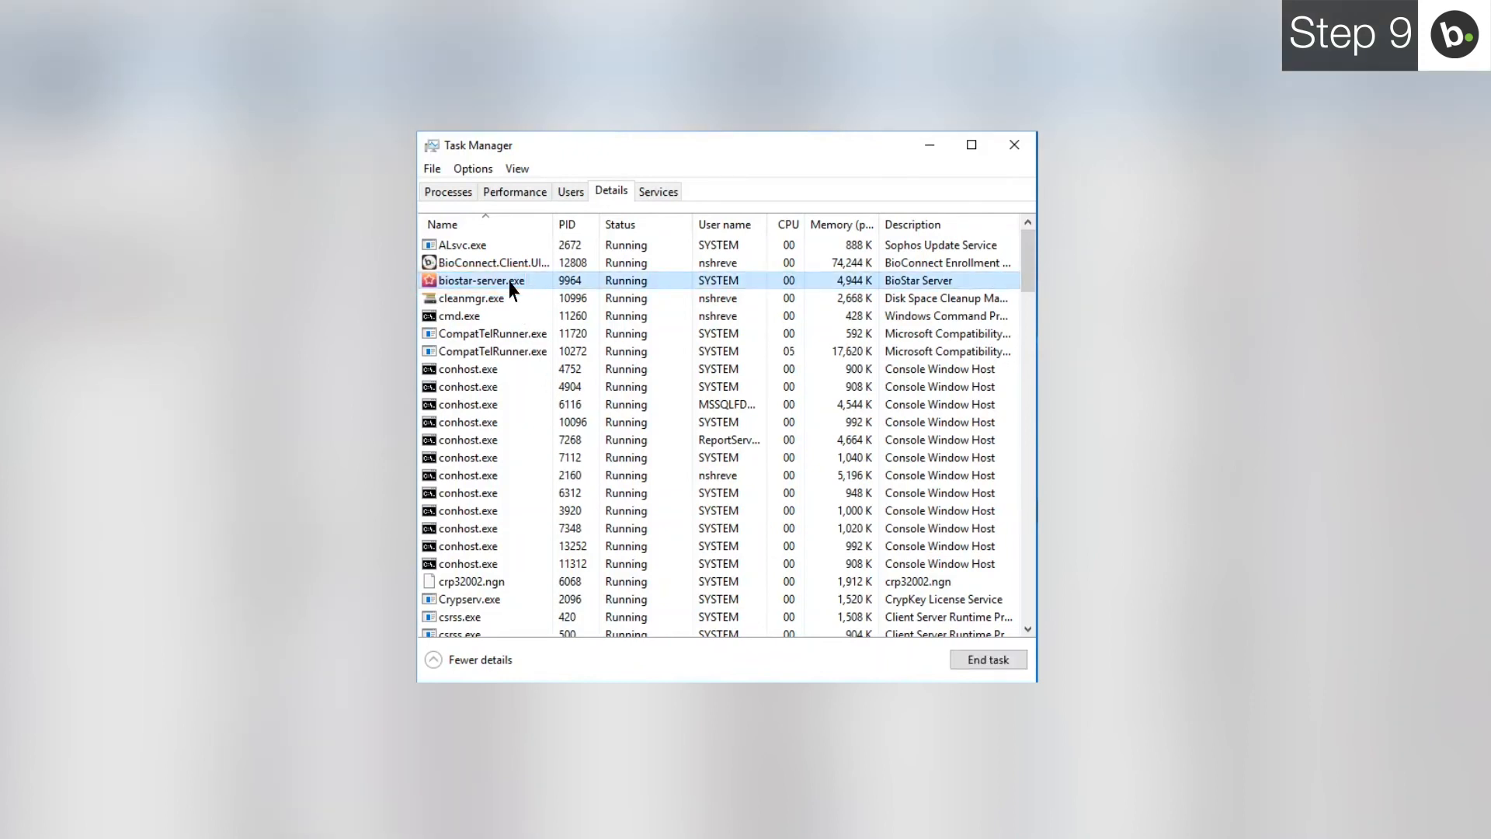
{"action": "left_click", "coordinate": [987, 660]}
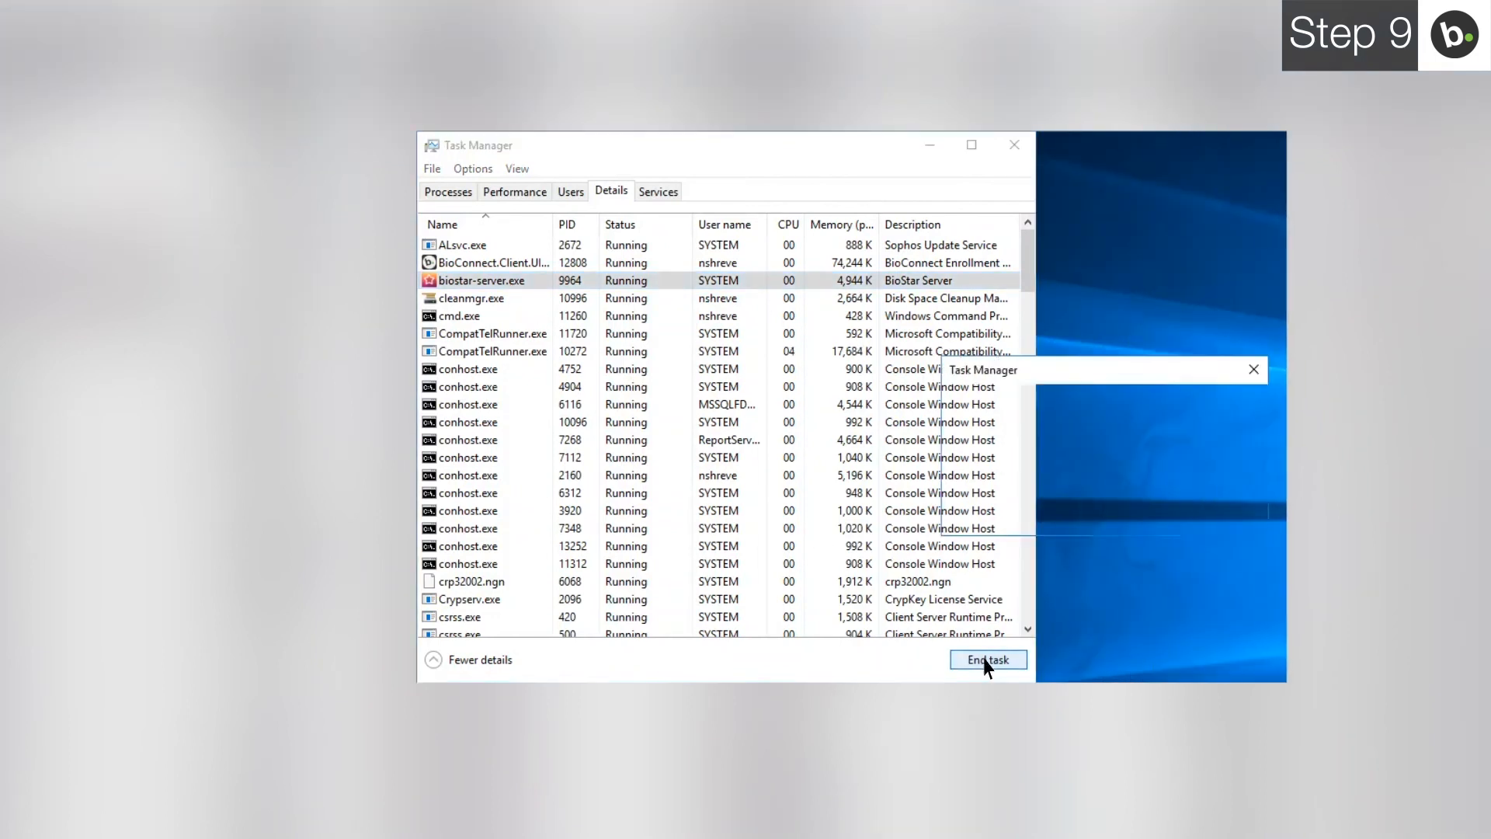
{"action": "left_click", "coordinate": [1135, 518]}
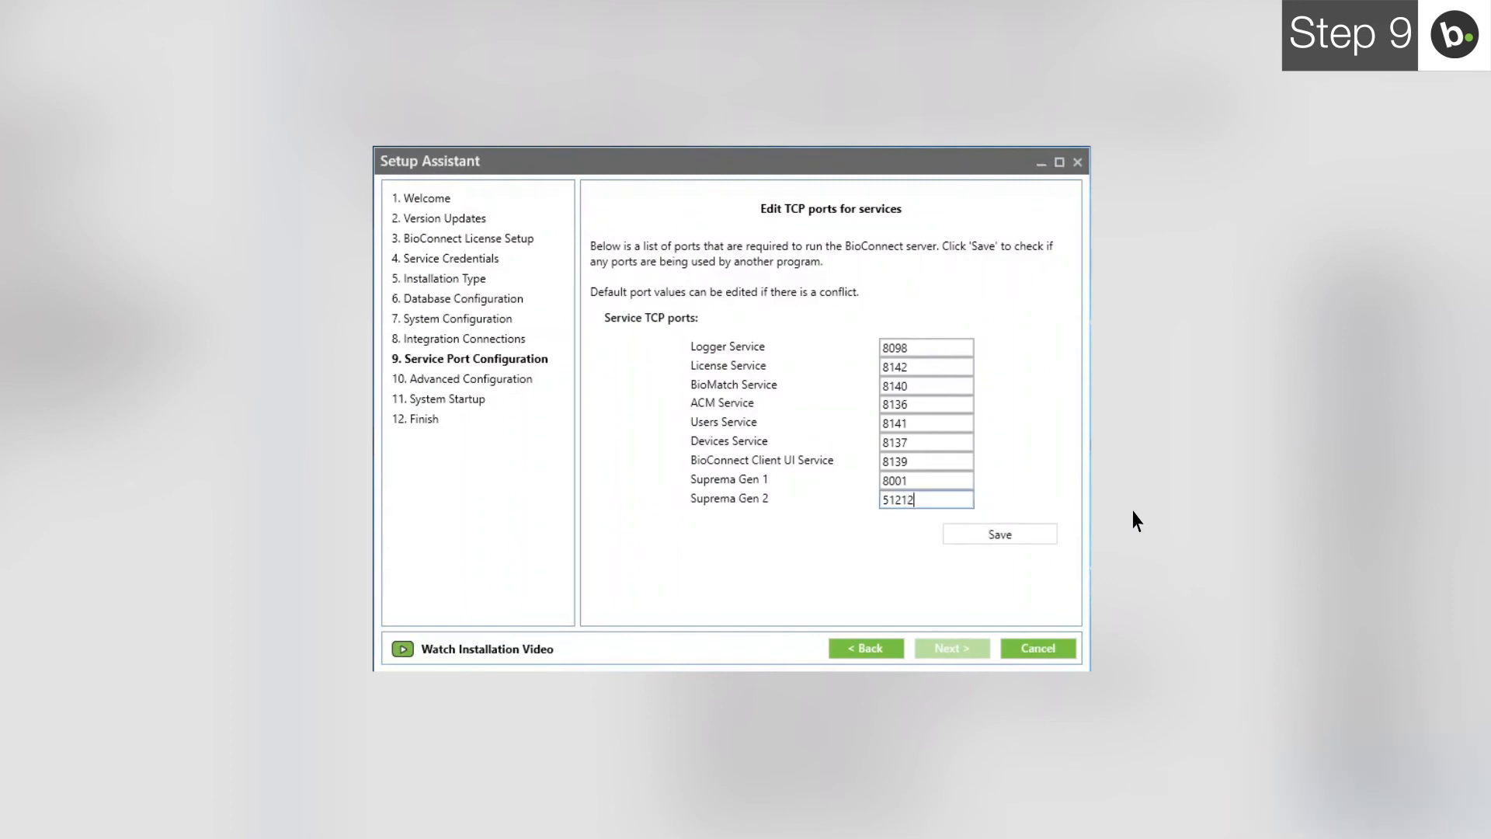
- Save the service ports with Suprema Gen 2 on 51212 and move to Advanced Configuration
{"action": "left_click", "coordinate": [993, 535]}
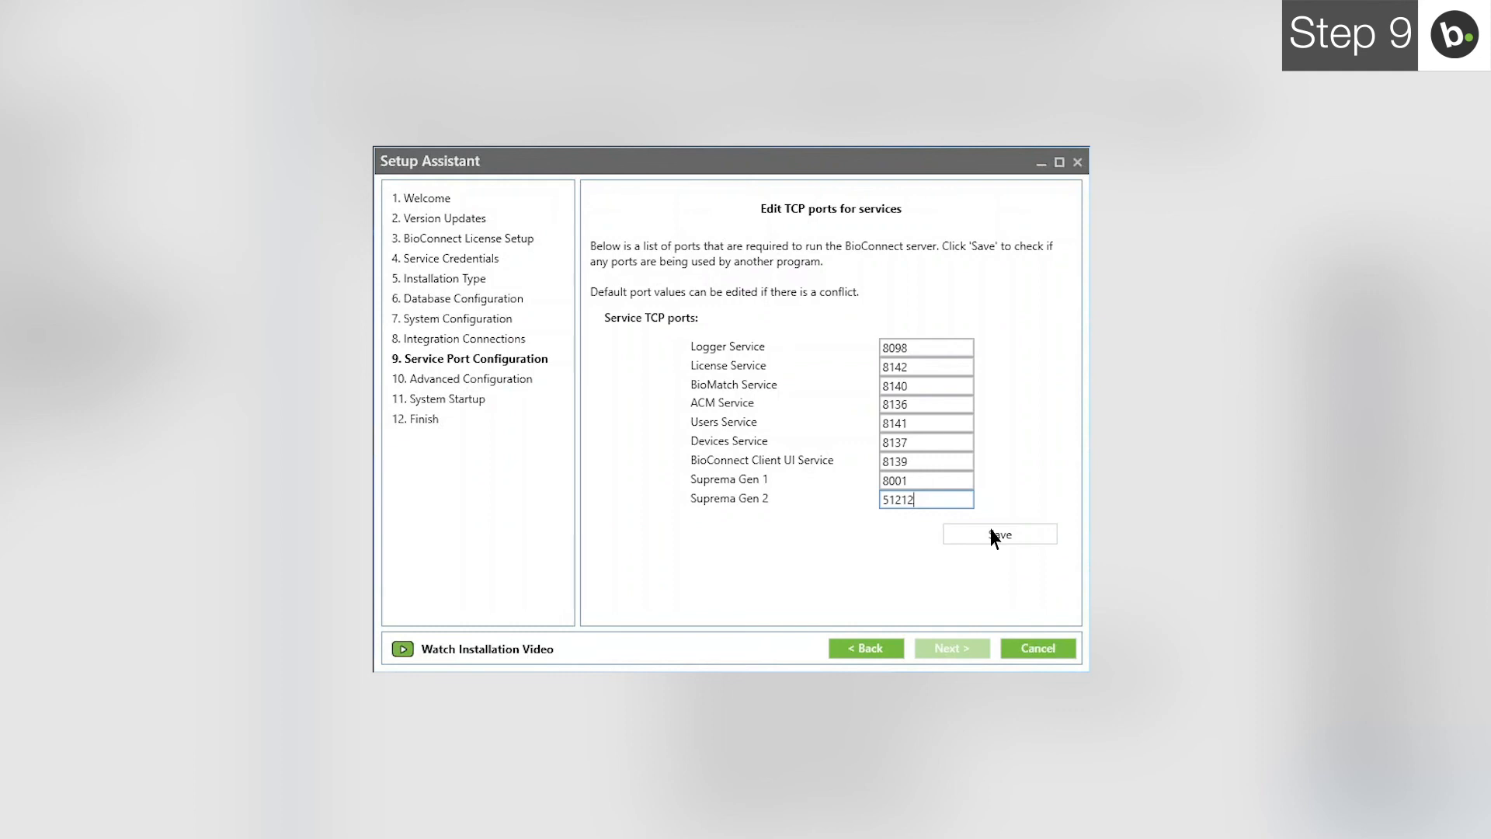
{"action": "left_click", "coordinate": [994, 536]}
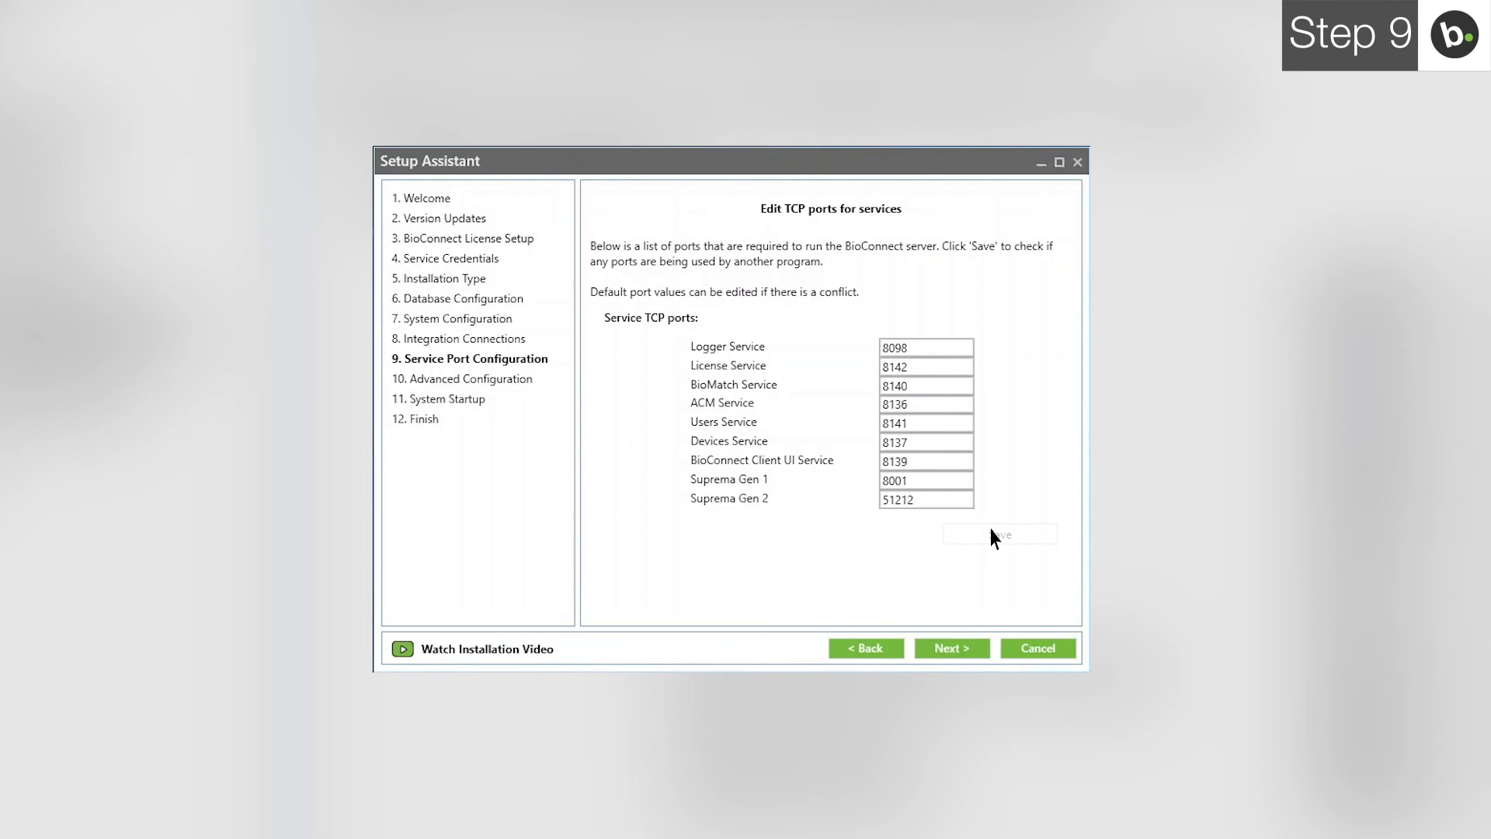
{"action": "left_click", "coordinate": [972, 650]}
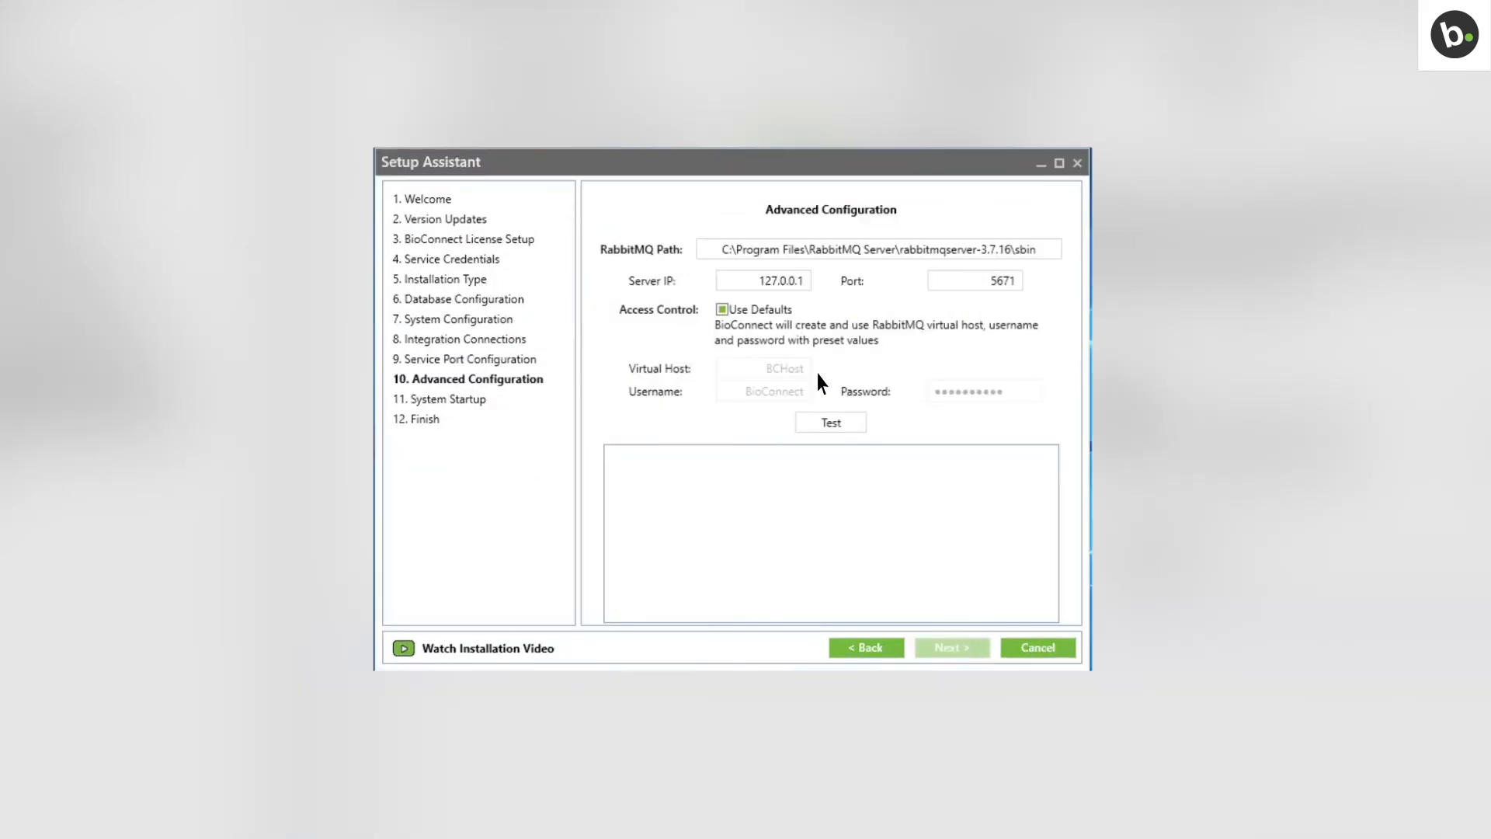
- Change the RabbitMQ server IP to 10.0.60.133 and test it successfully
{"action": "left_click", "coordinate": [766, 281]}
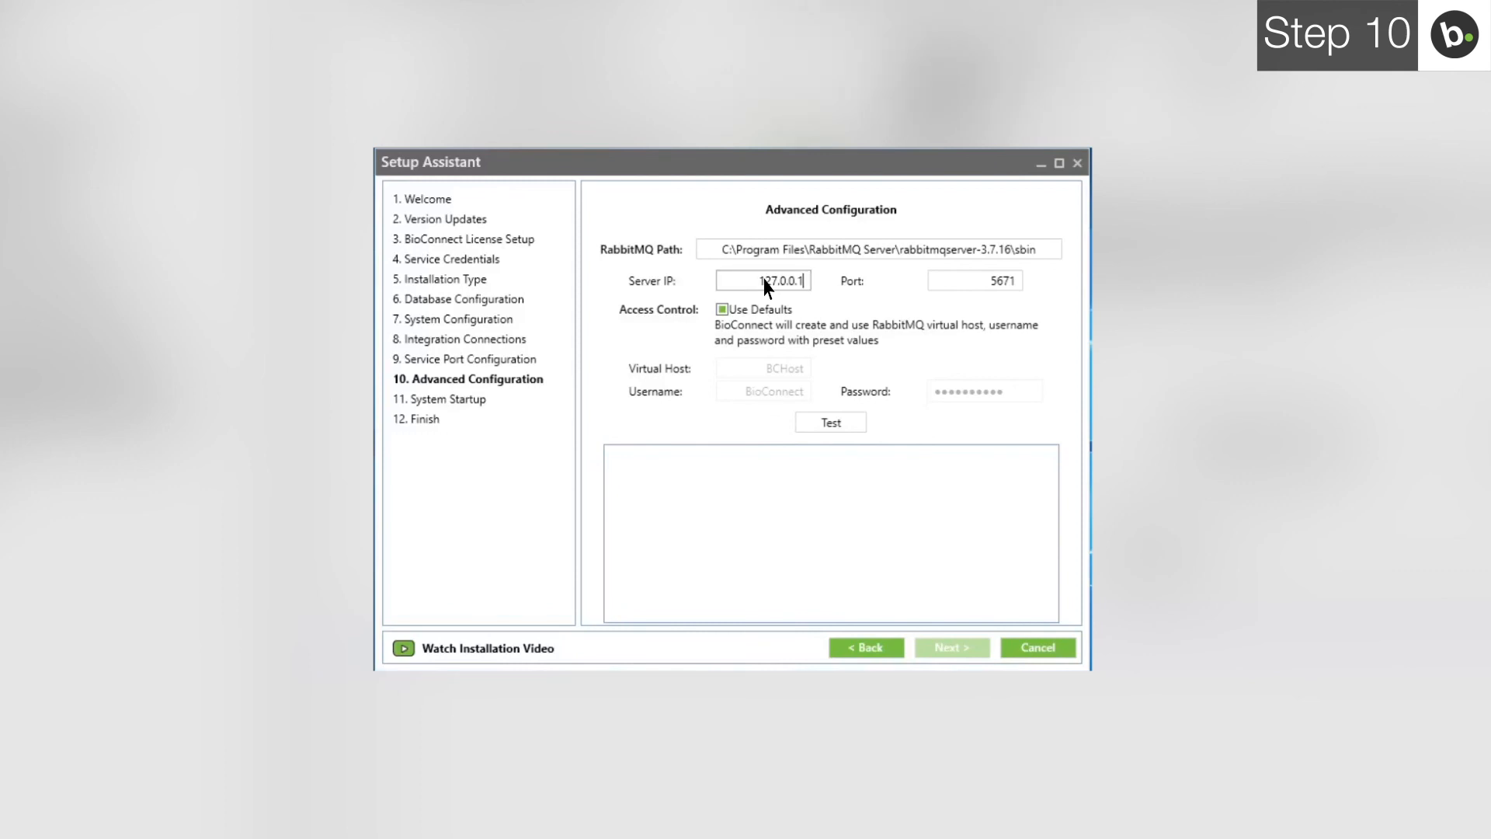
{"action": "key", "text": "BackSpace"}
{"action": "key", "text": "BackSpace"}
{"action": "key", "text": "BackSpace"}
{"action": "key", "text": "BackSpace"}
{"action": "key", "text": "BackSpace"}
{"action": "key", "text": "BackSpace"}
{"action": "key", "text": "BackSpace"}
{"action": "key", "text": "BackSpace"}
{"action": "key", "text": "BackSpace"}
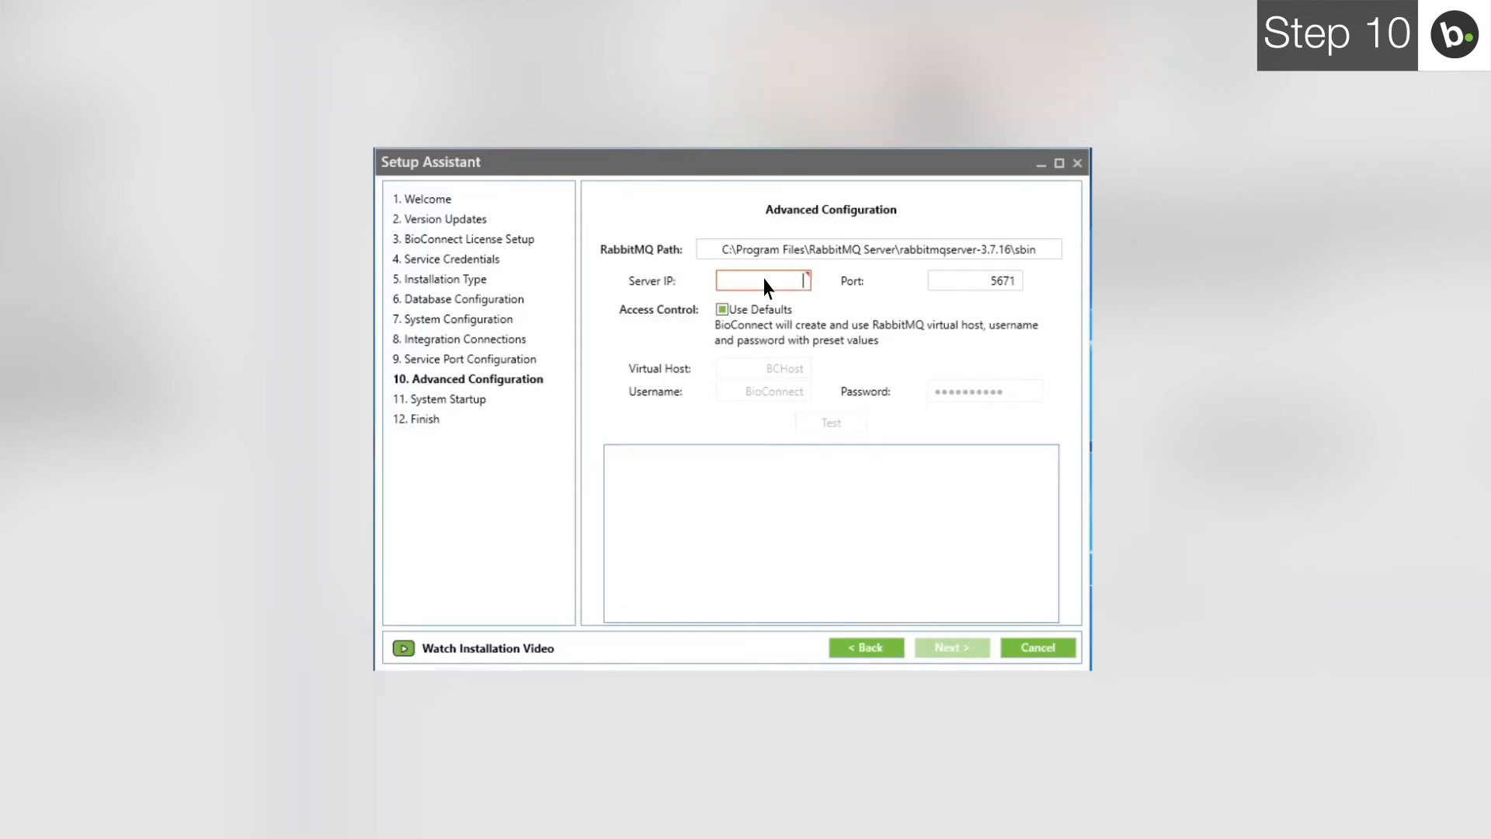
{"action": "type", "text": "10.0.60"}
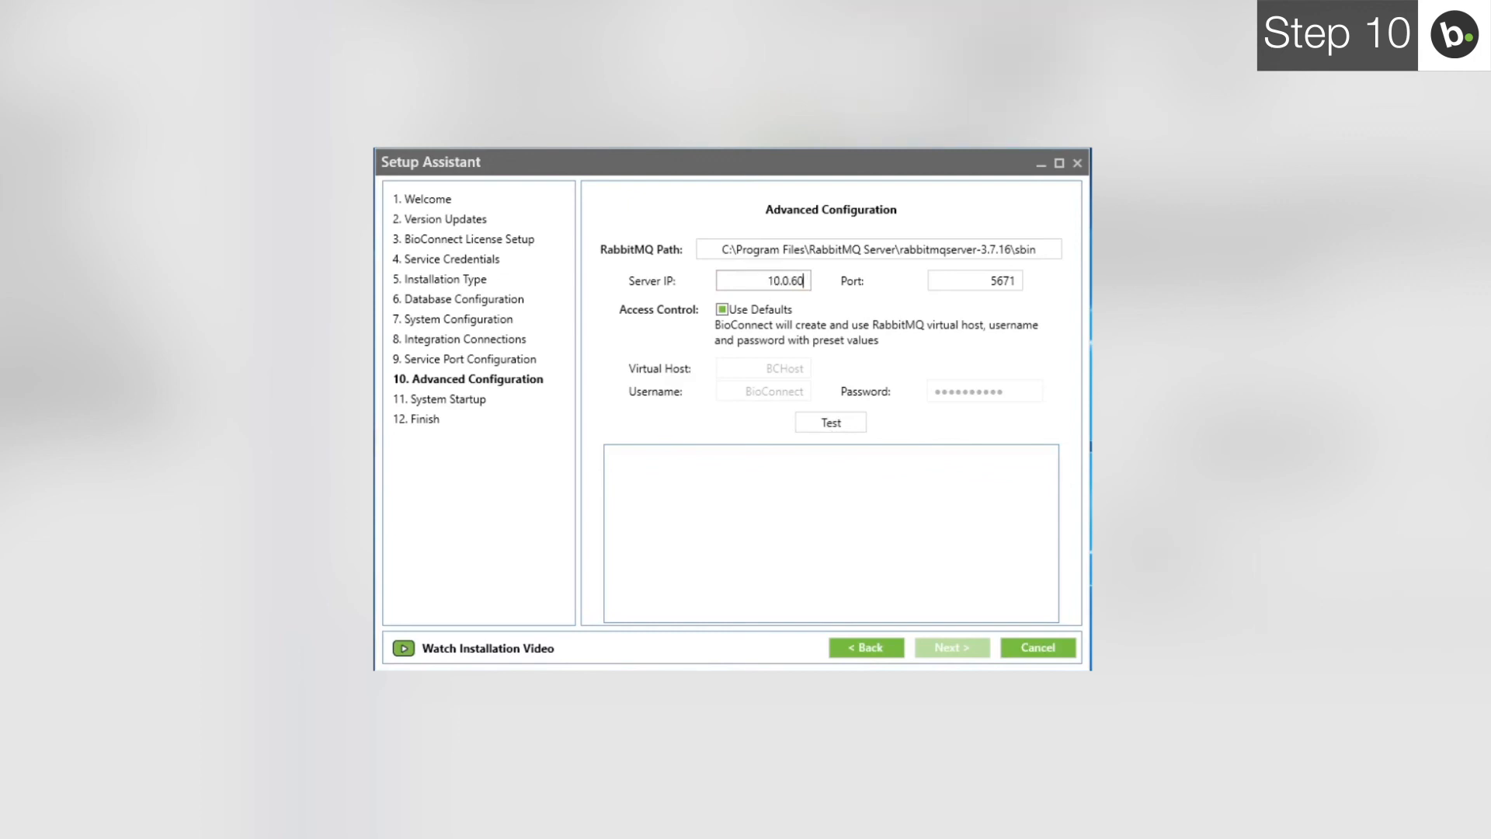
{"action": "type", "text": ".133"}
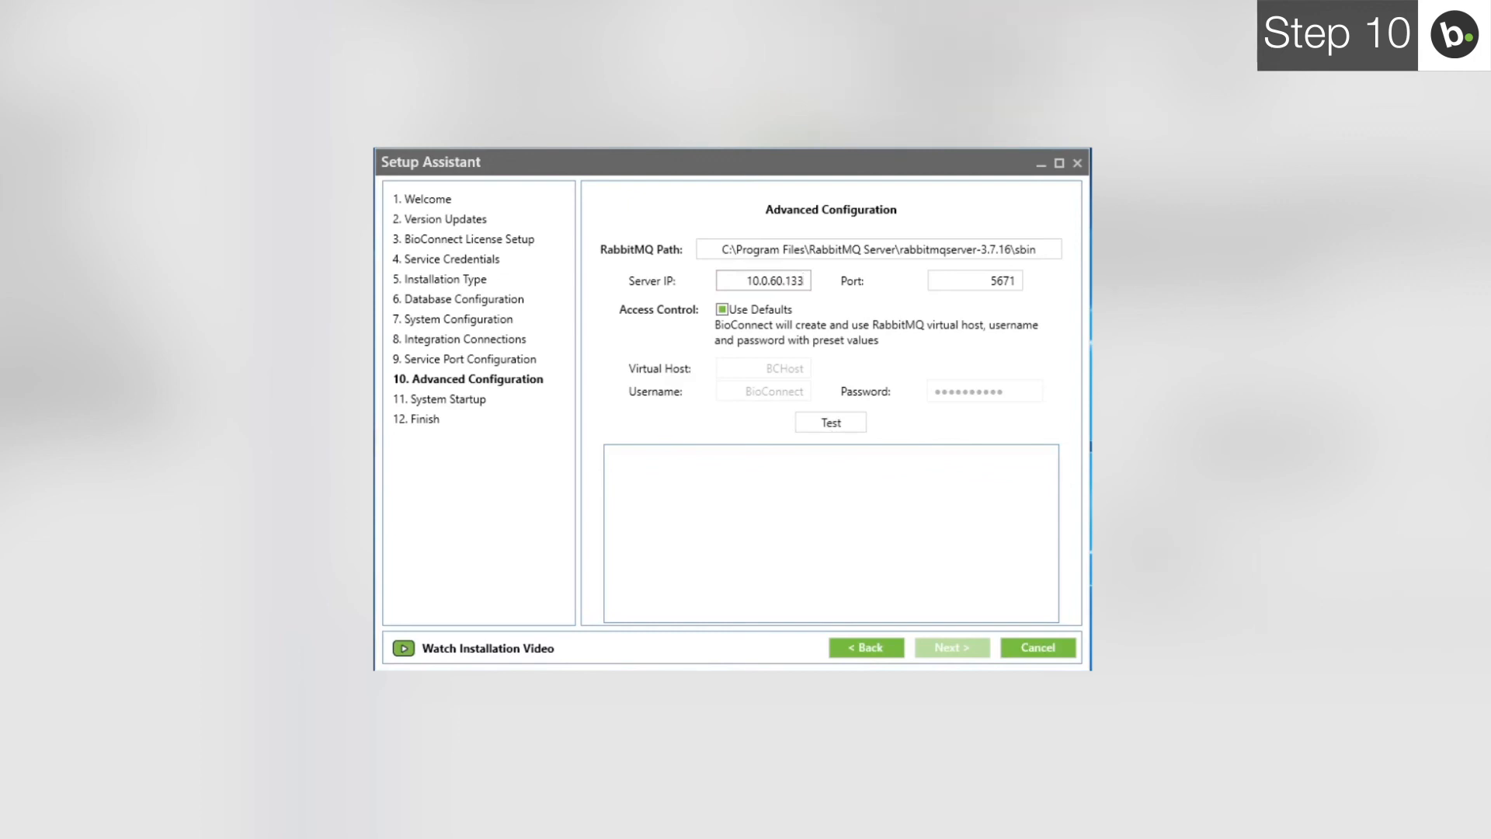
{"action": "left_click", "coordinate": [821, 427]}
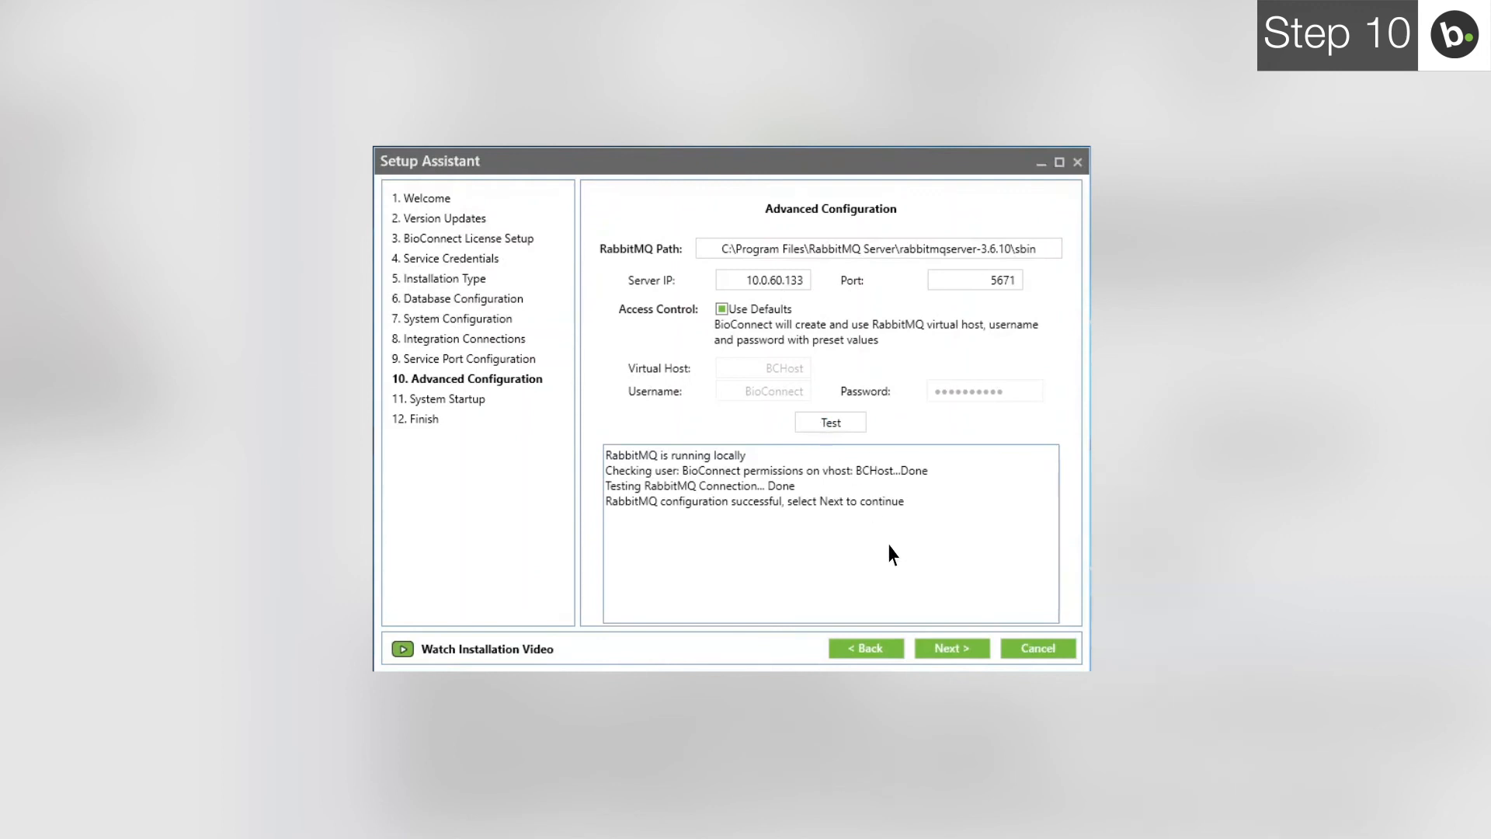
- Start the BioConnect services and finish the Setup Assistant
{"action": "left_click", "coordinate": [948, 651]}
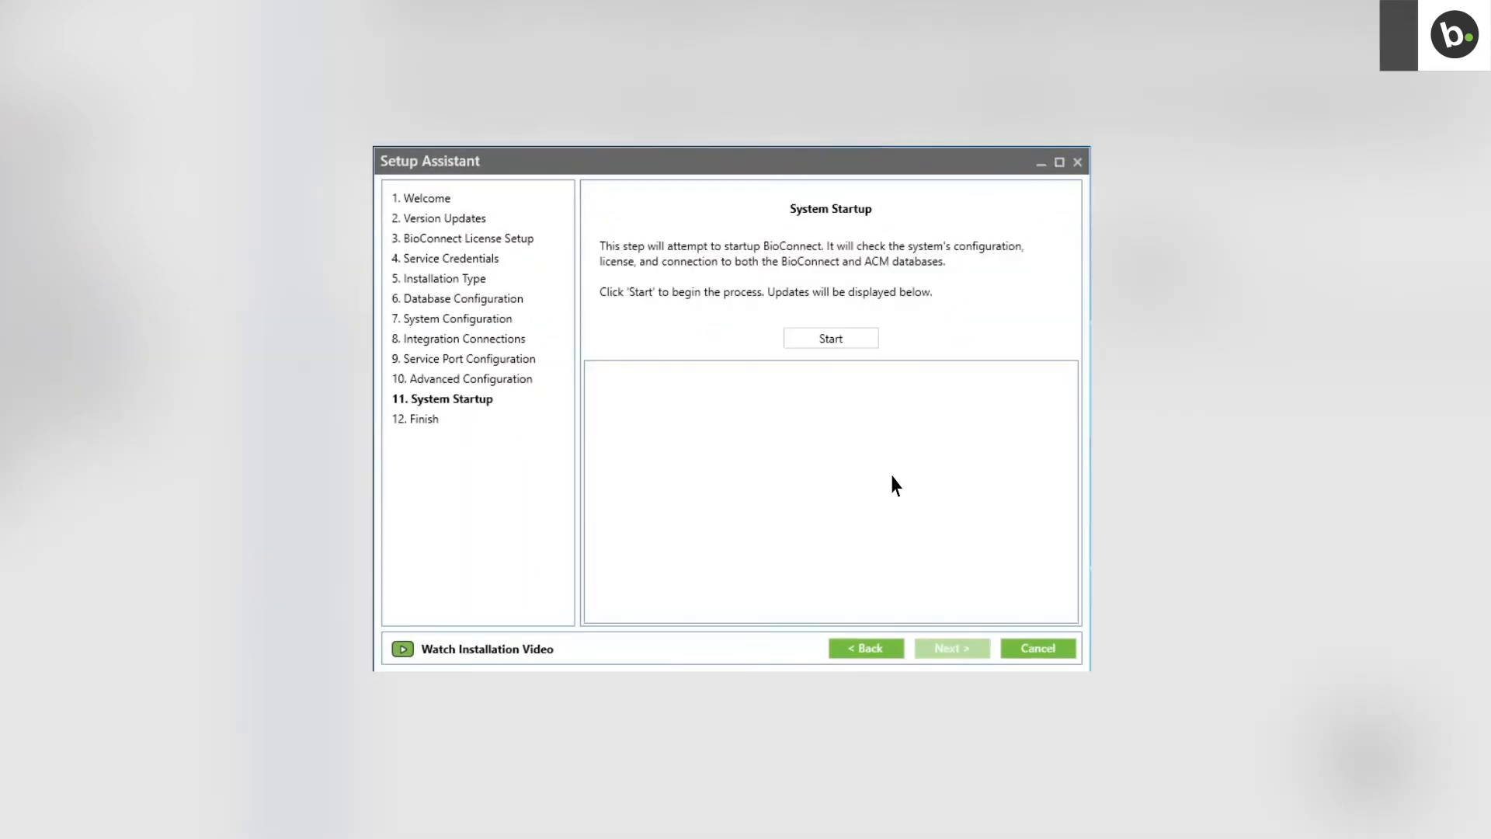
{"action": "left_click", "coordinate": [831, 338]}
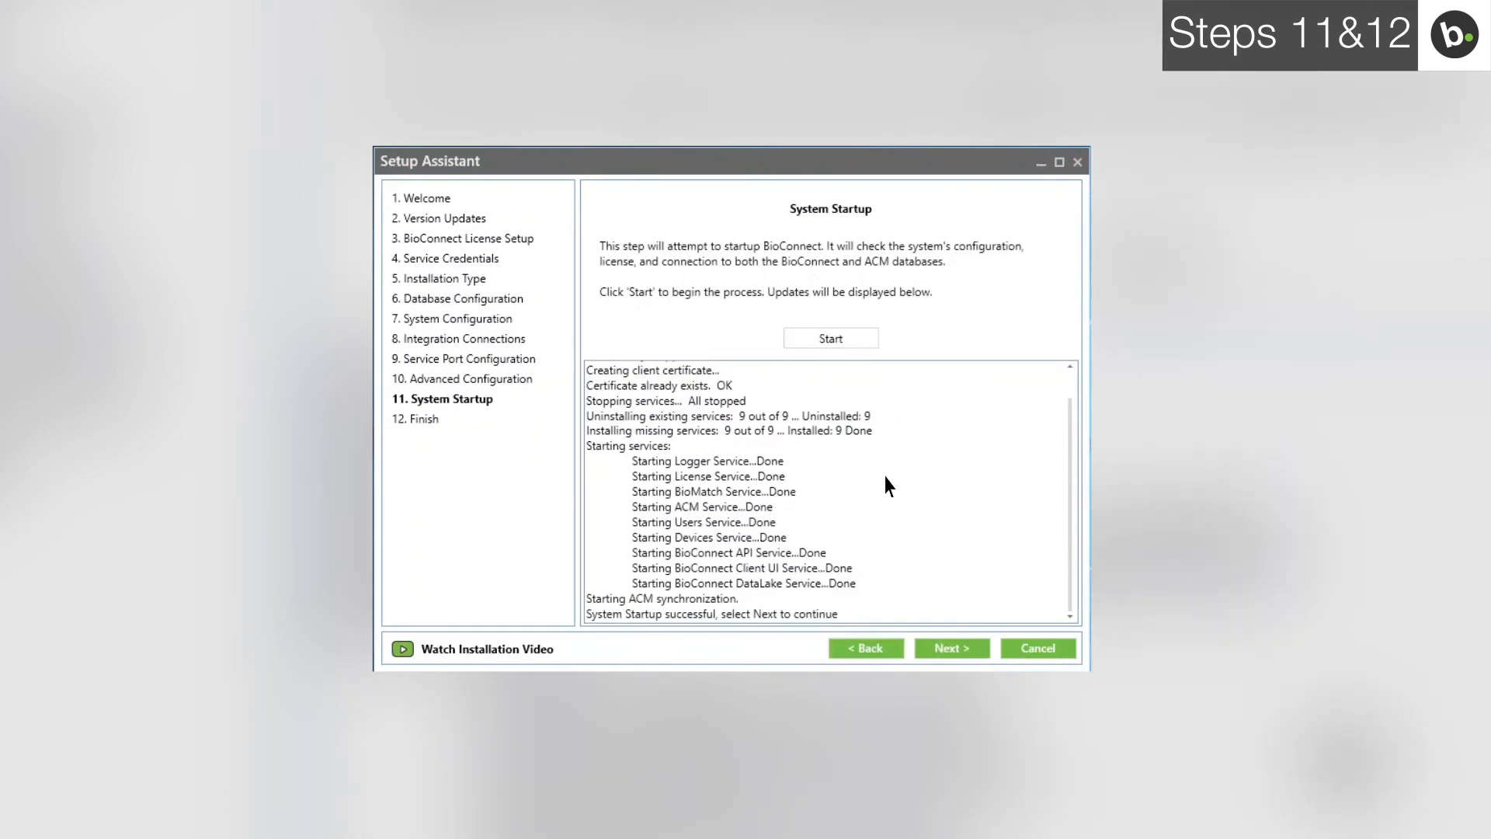
{"action": "left_click", "coordinate": [935, 651]}
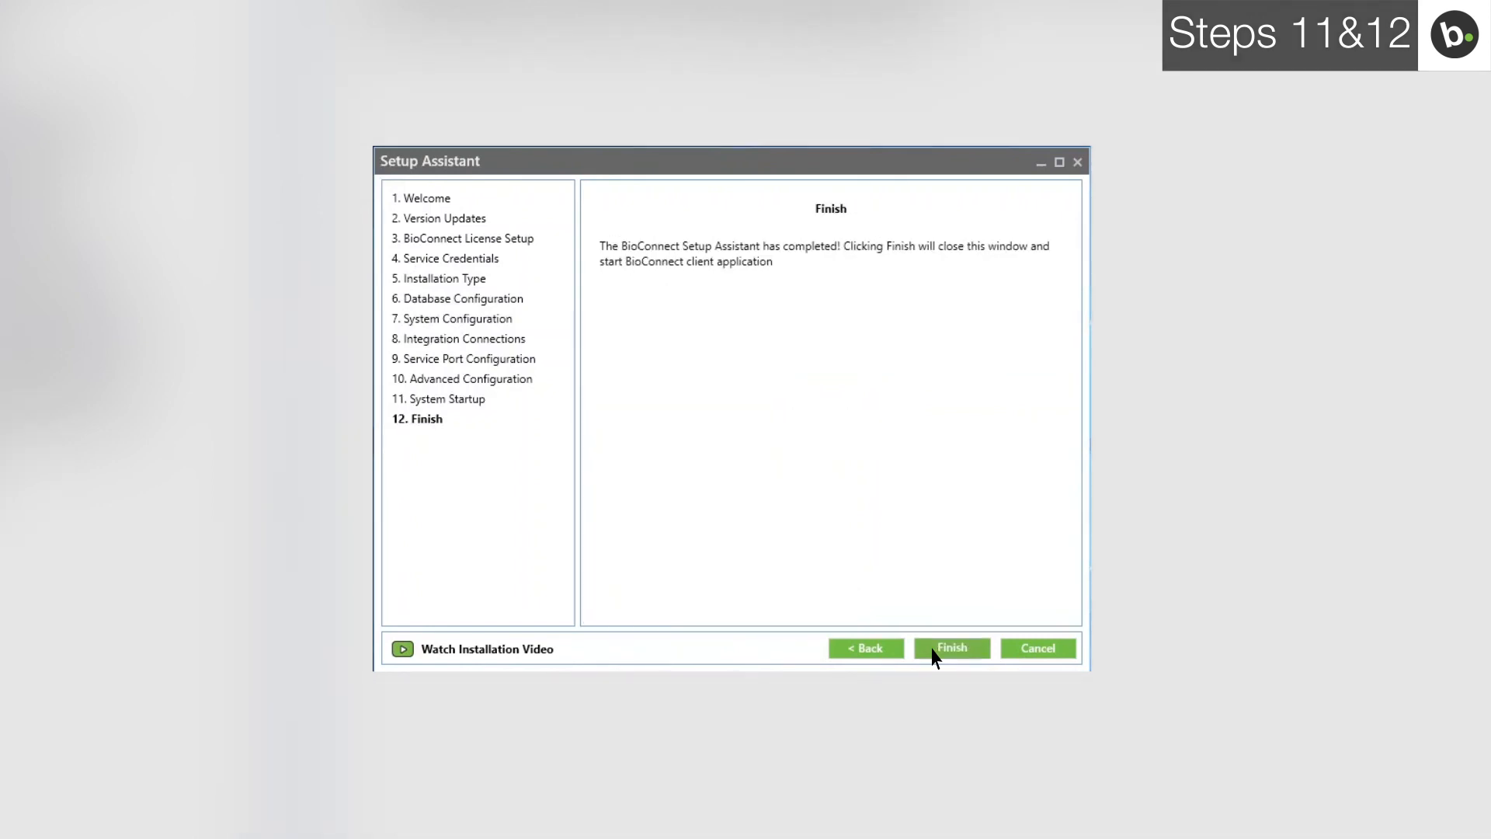
{"action": "left_click", "coordinate": [935, 651]}
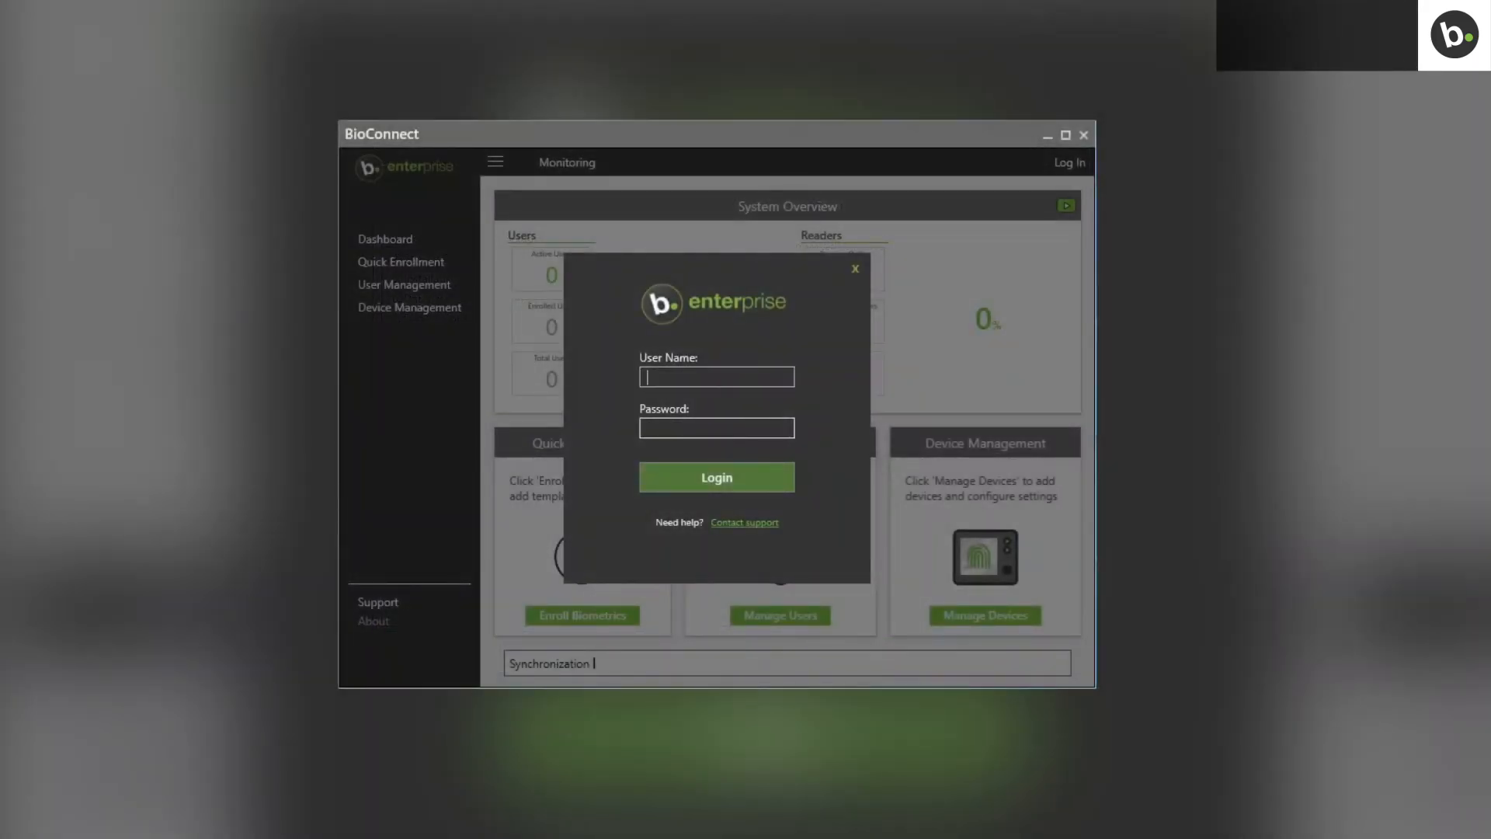
- Enter the user name and password in the BioConnect Enterprise client login
{"action": "key", "text": "Tab"}
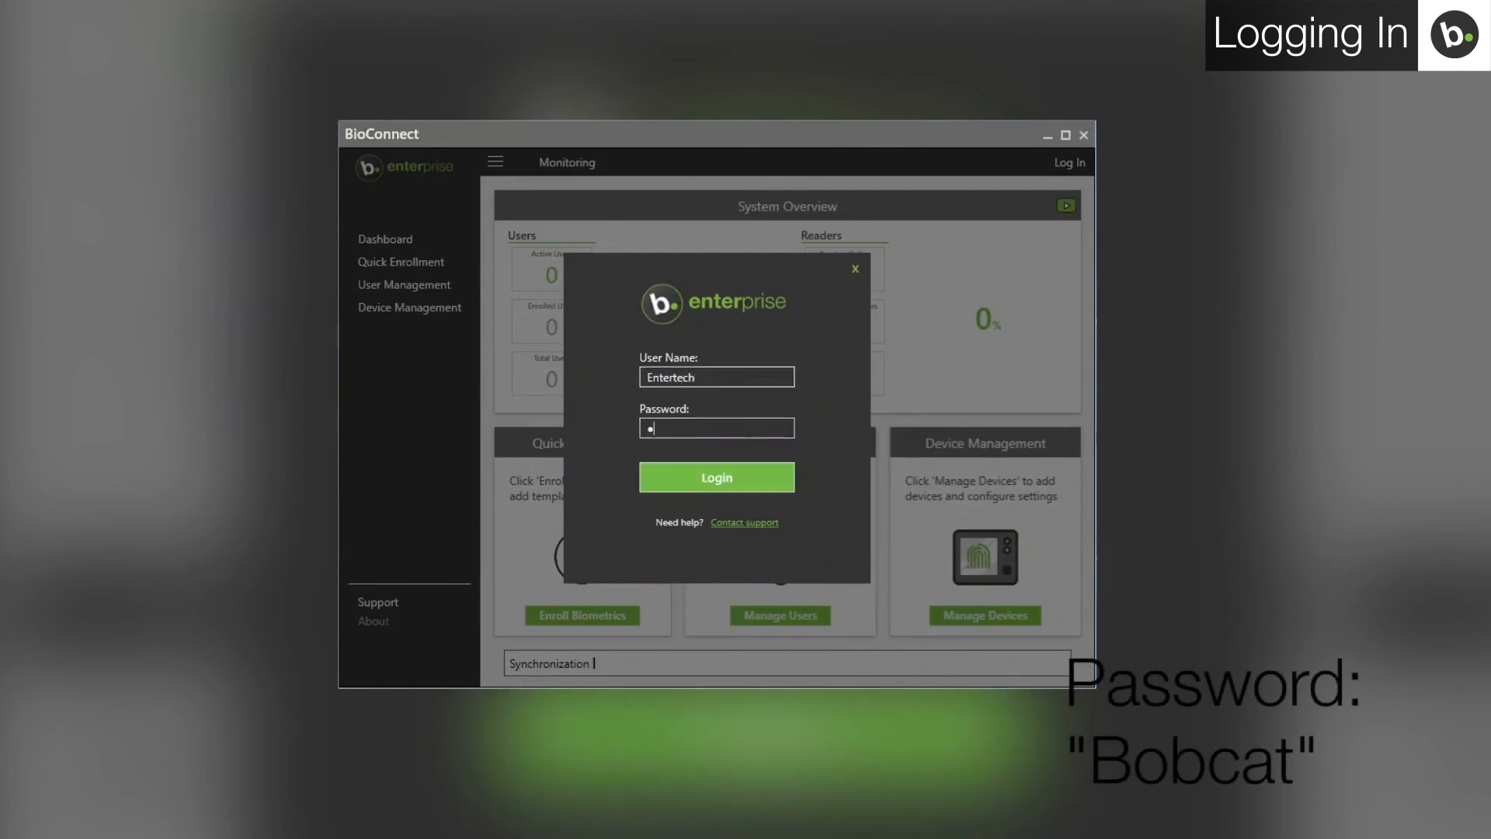